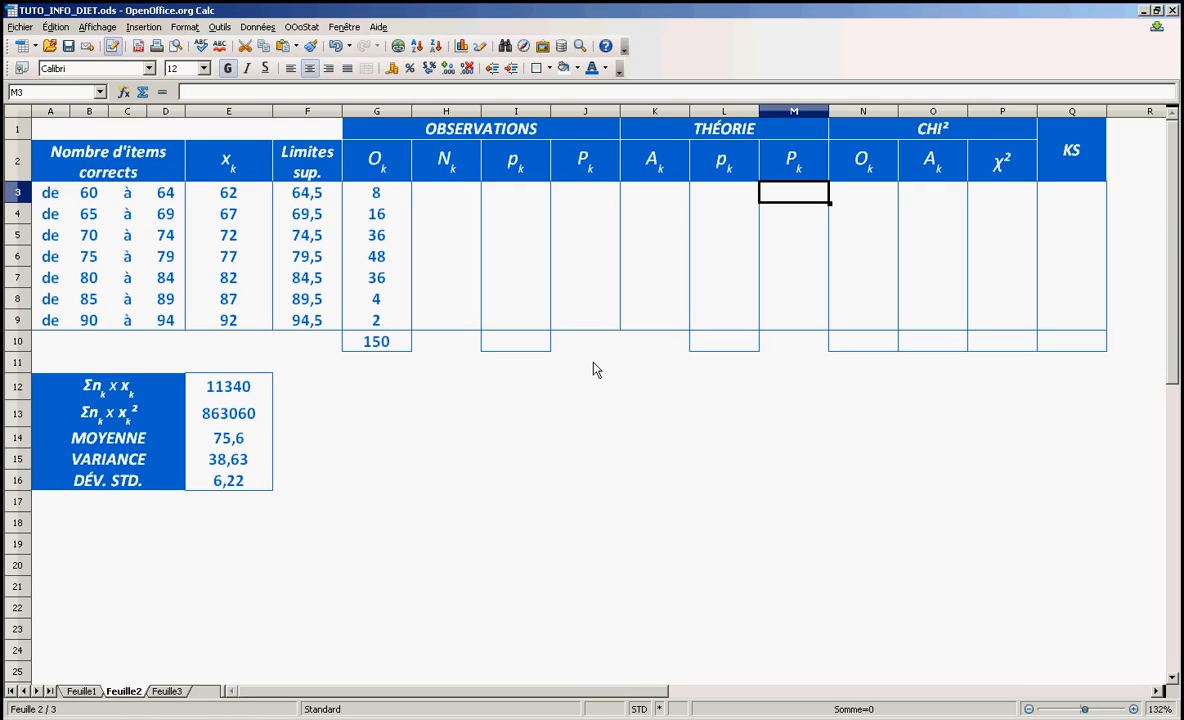
pyautogui.click(228, 437)
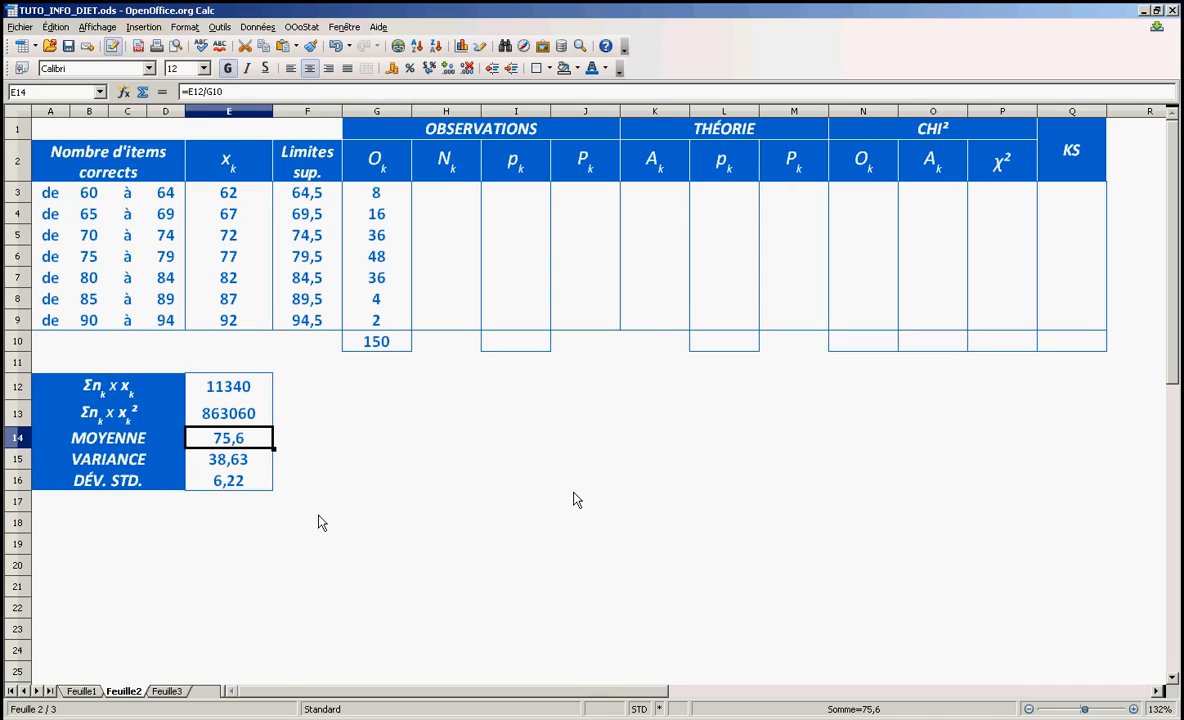
pyautogui.click(229, 482)
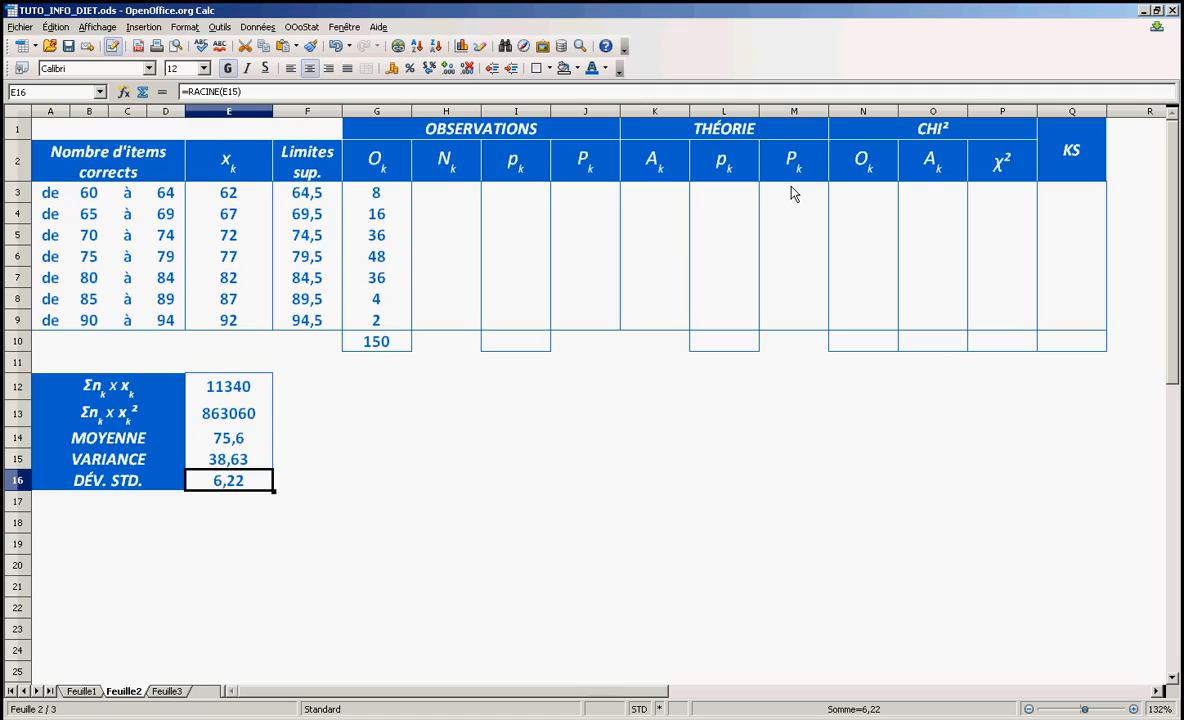
pyautogui.moveTo(791, 193); pyautogui.dragTo(807, 273)
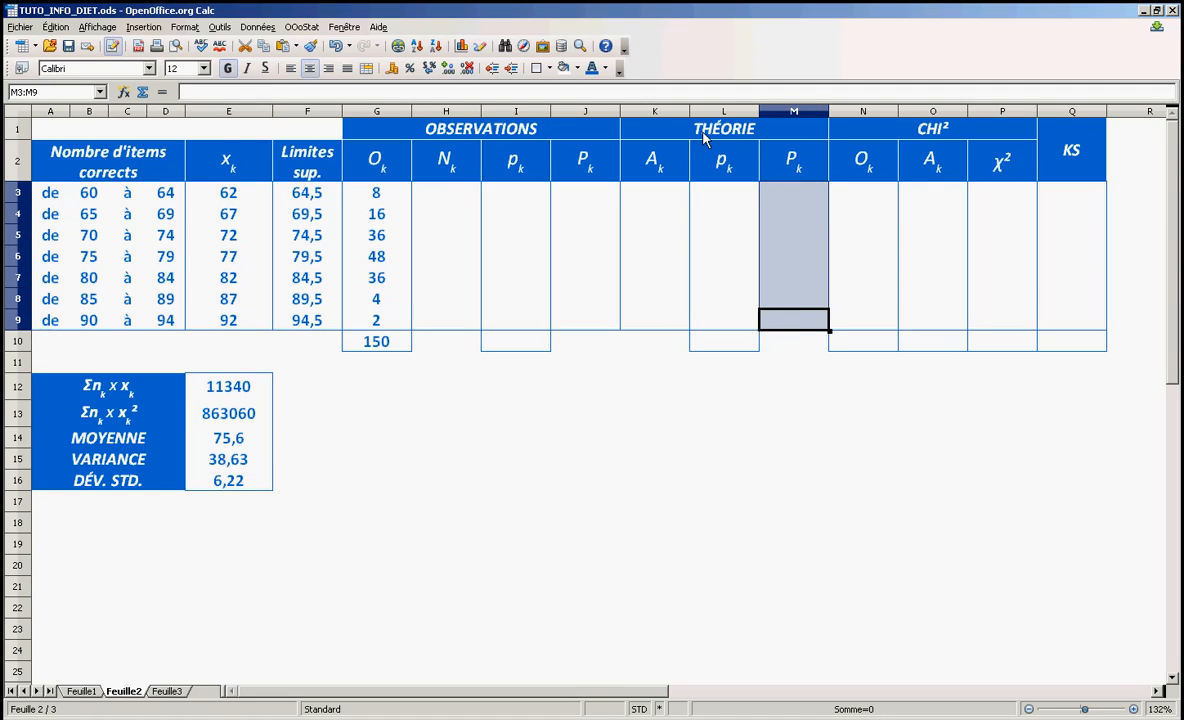
pyautogui.click(794, 434)
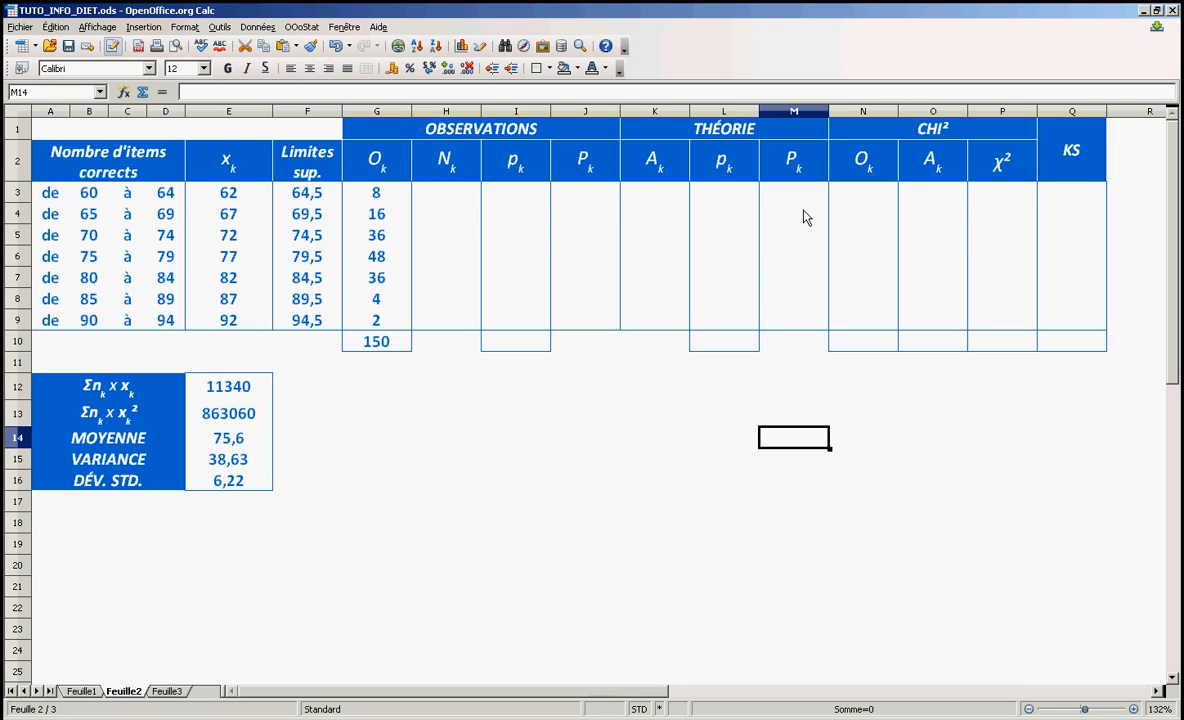
# Start a LOI.NORMALE function from the Statistique category in cell M3, the first theoretical cumulative proportion
pyautogui.click(800, 193)
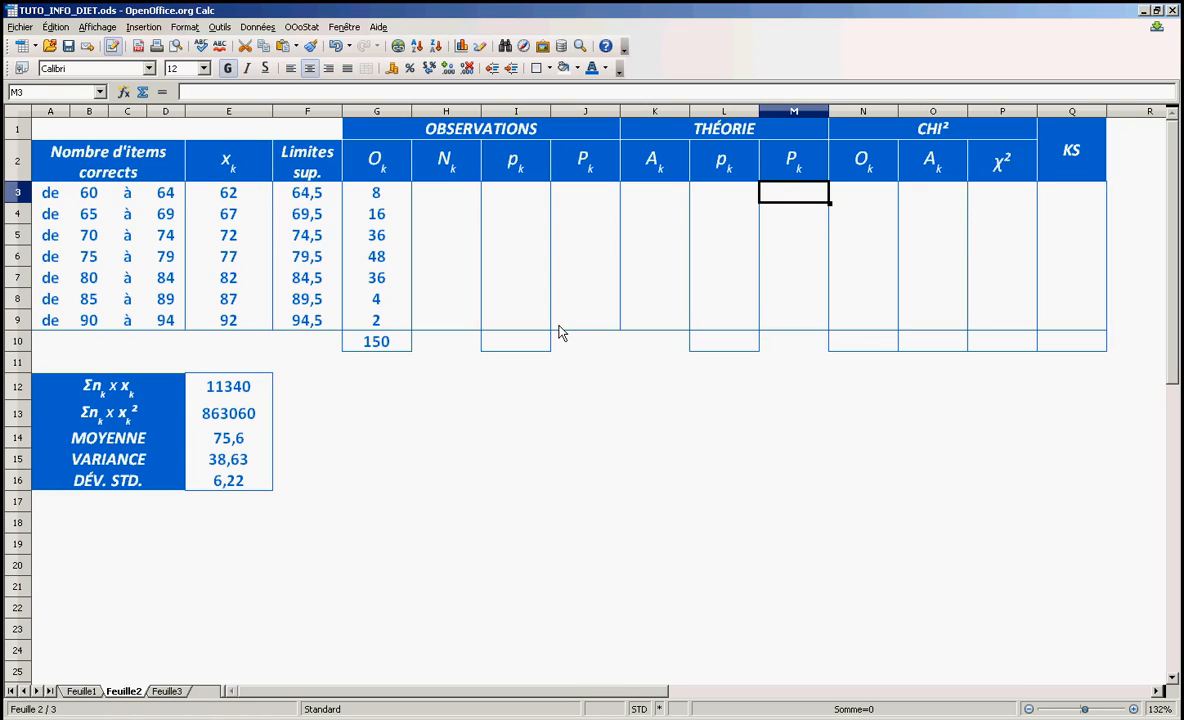
pyautogui.click(124, 93)
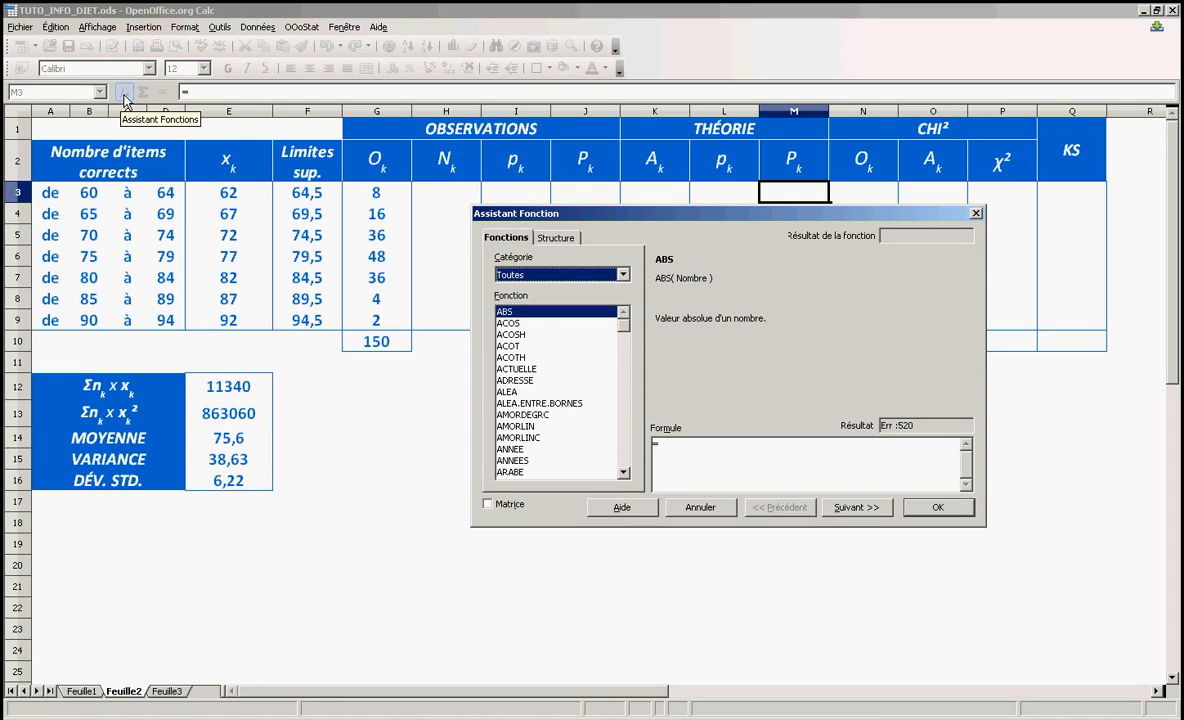
pyautogui.click(548, 279)
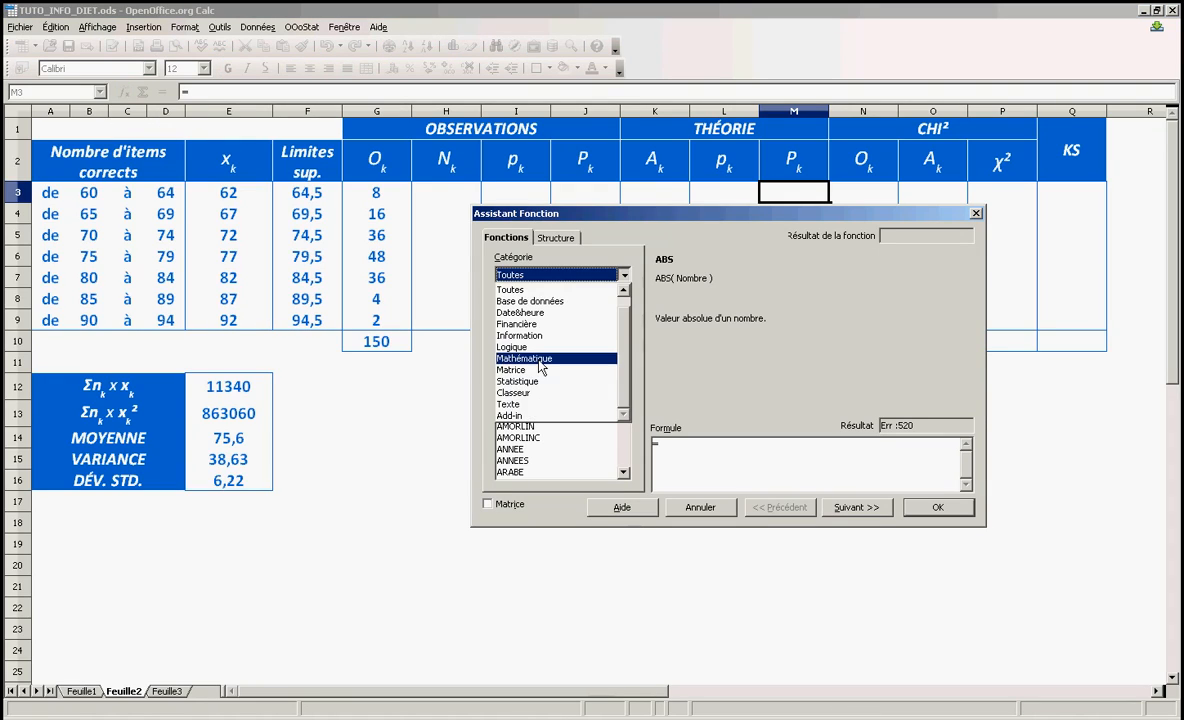
pyautogui.click(540, 381)
pyautogui.click(548, 381)
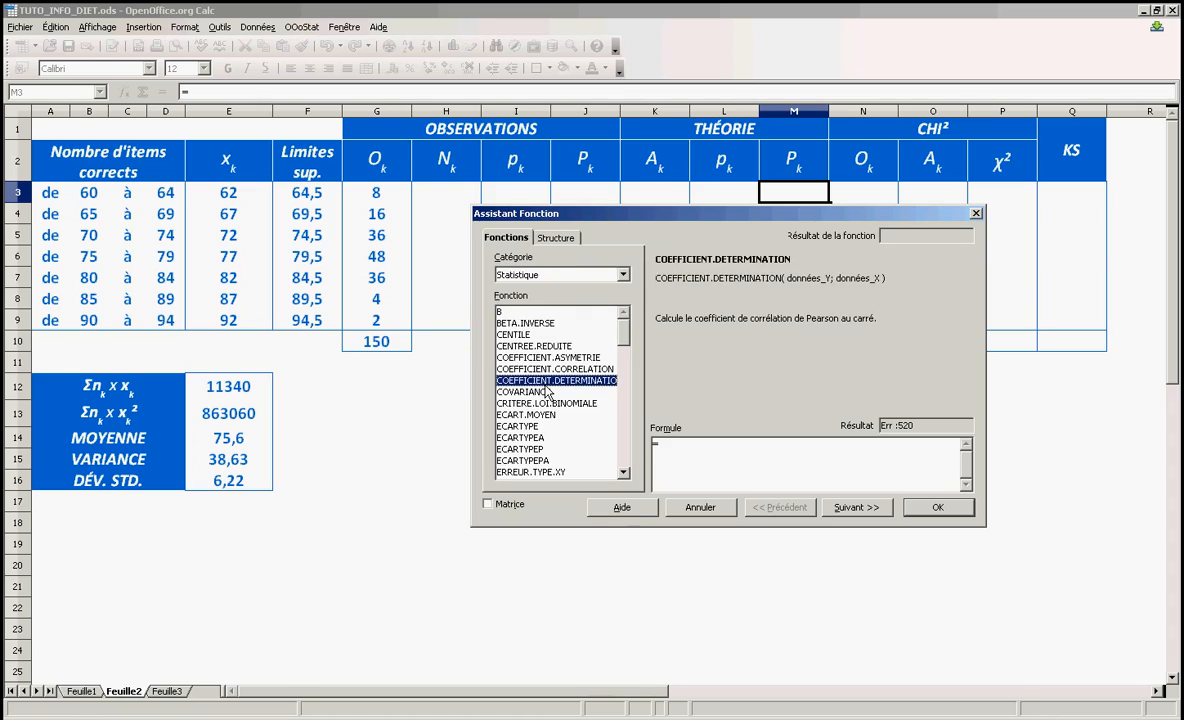
pyautogui.write('lo')
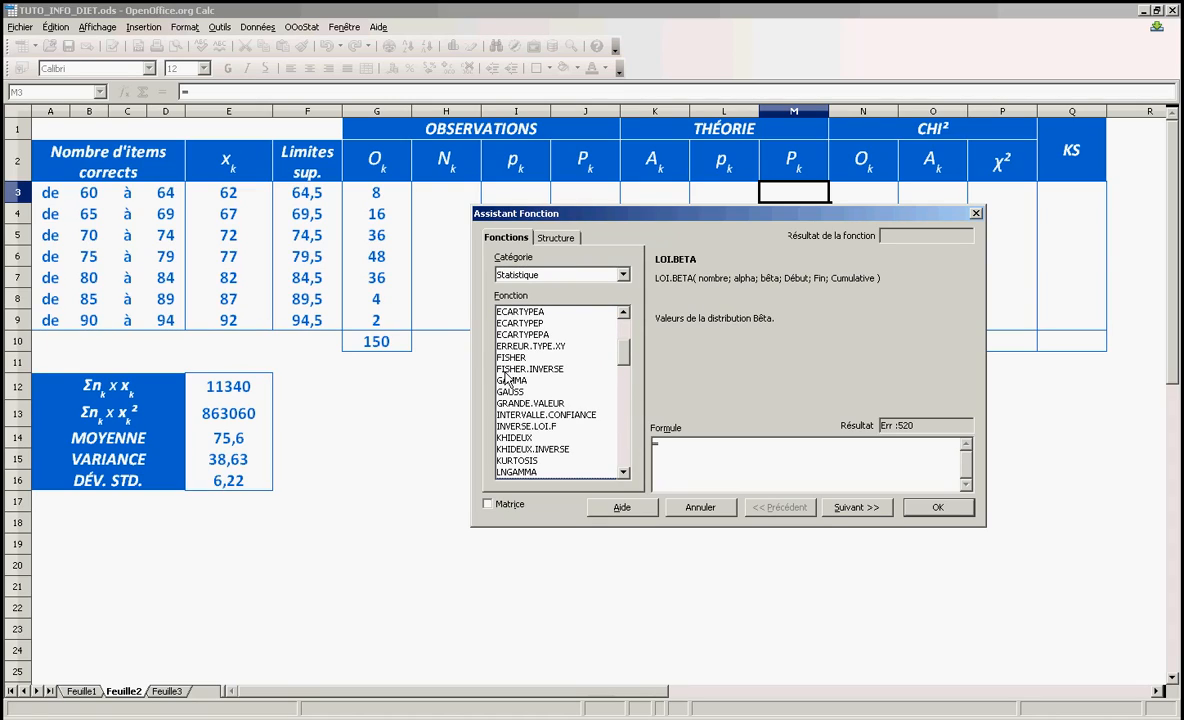
pyautogui.scroll(-2, 555, 404)
pyautogui.scroll(-2, 555, 404)
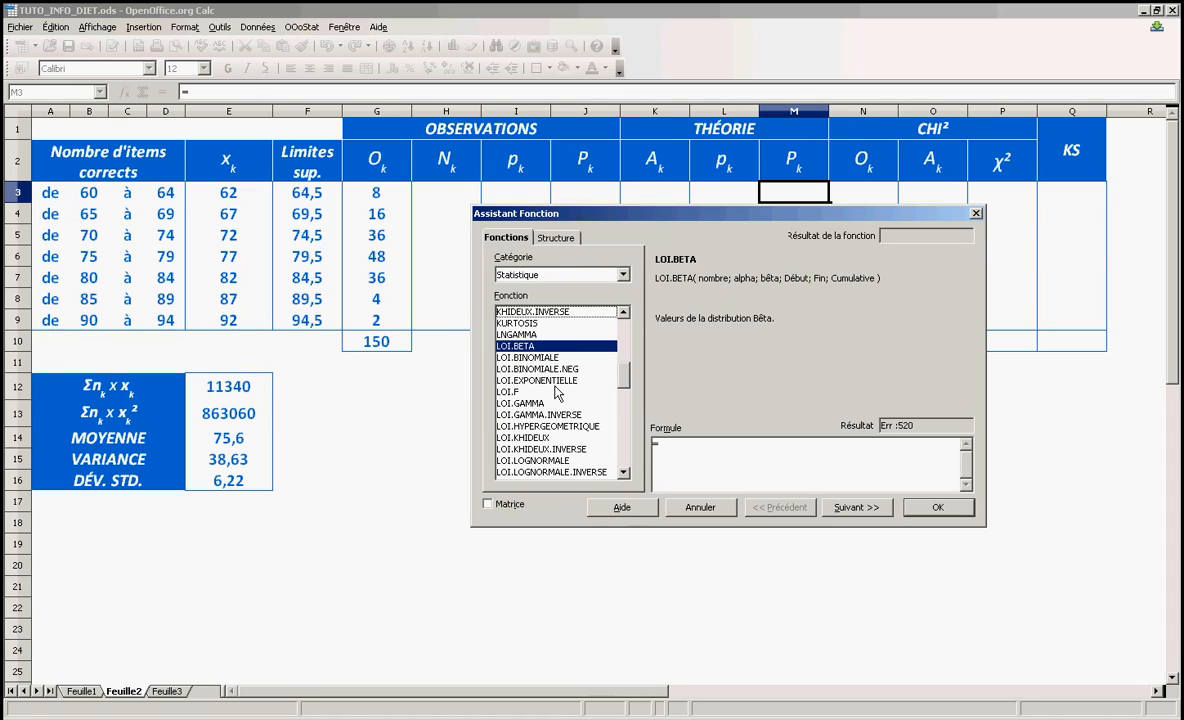
pyautogui.scroll(-1, 557, 393)
pyautogui.click(548, 449)
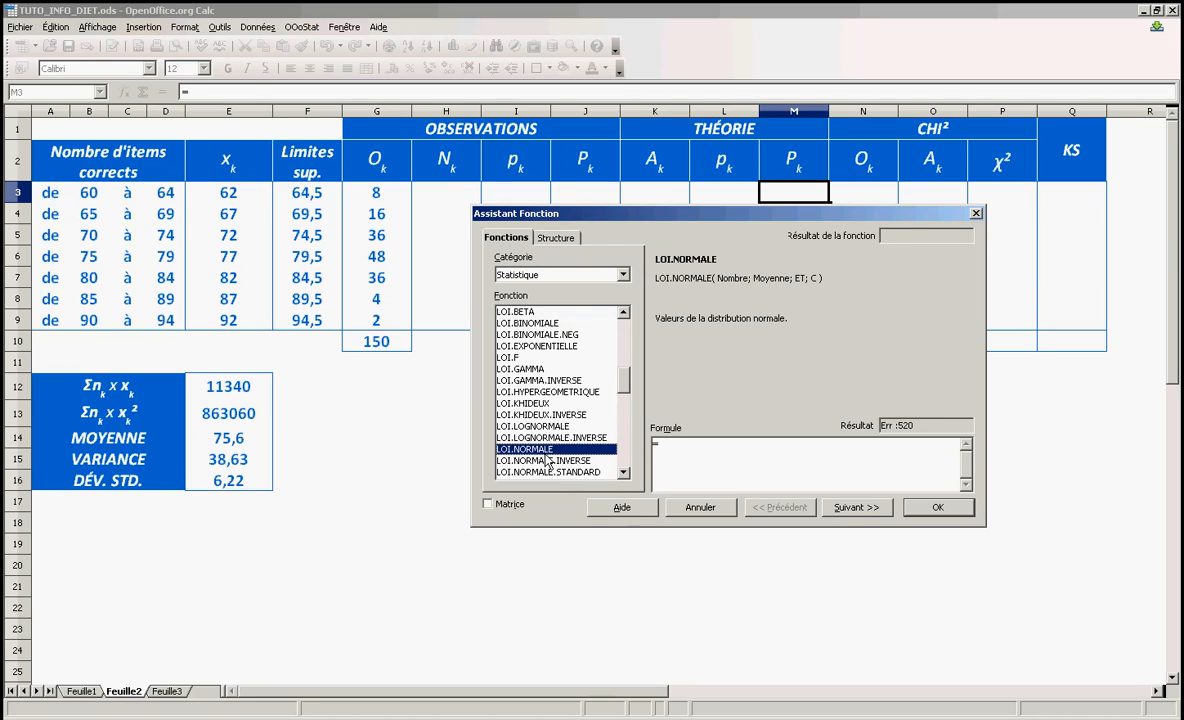
pyautogui.doubleClick(548, 452)
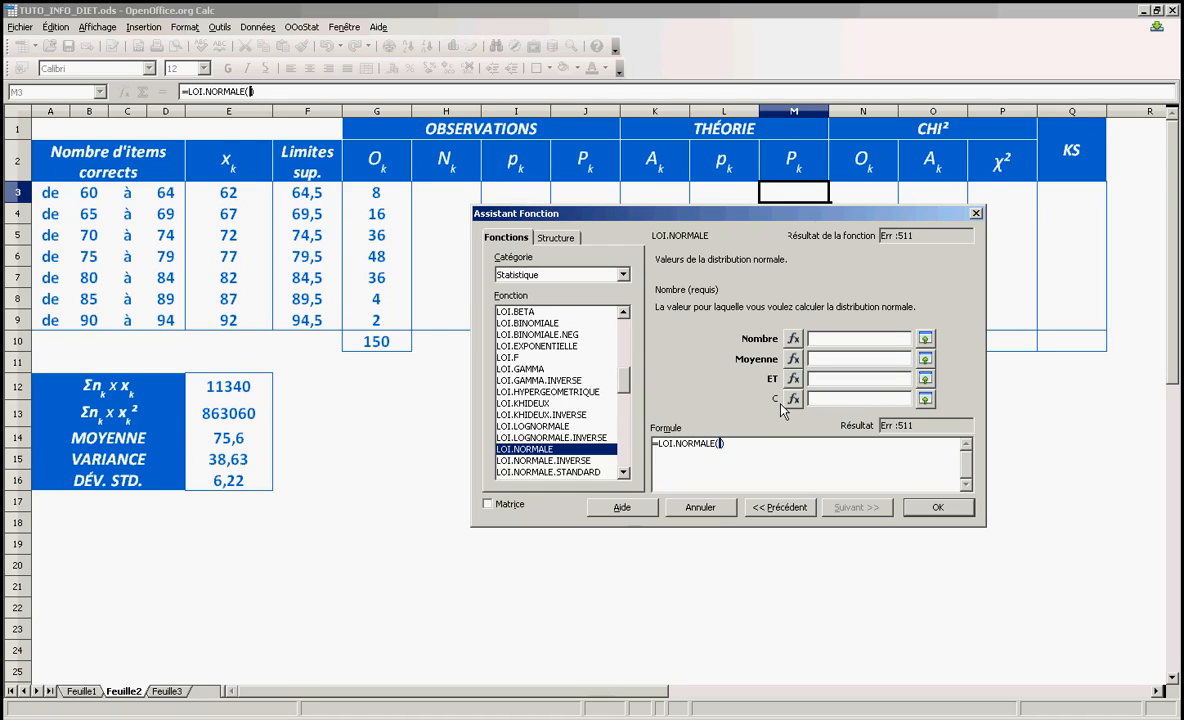
# Fill in M3's LOI.NORMALE arguments with Nombre F3, Moyenne E14, ET E16 and C 1, and enter the formula
pyautogui.click(924, 358)
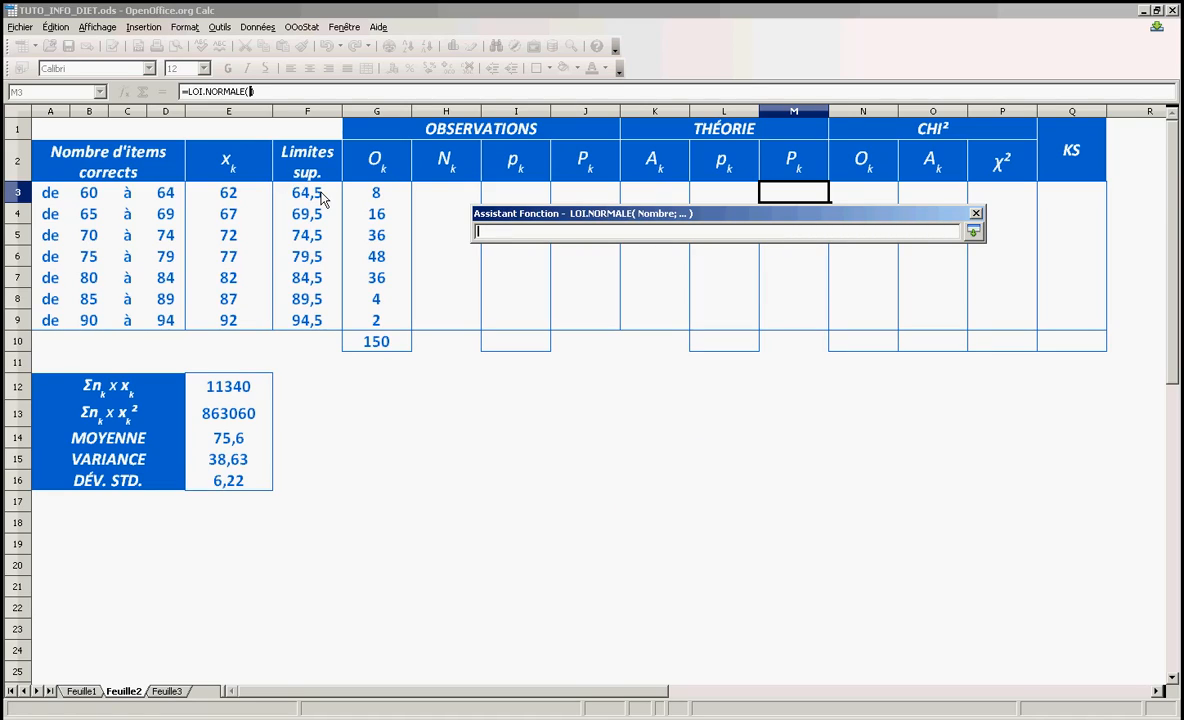
pyautogui.click(322, 198)
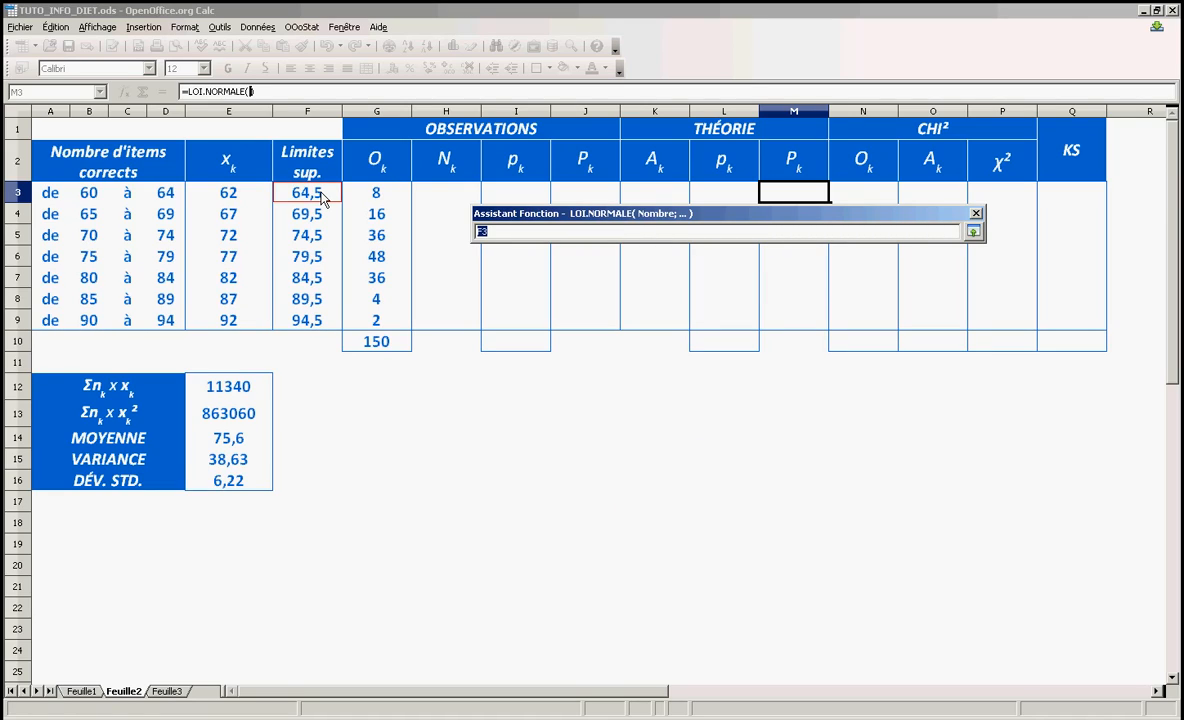
pyautogui.click(974, 232)
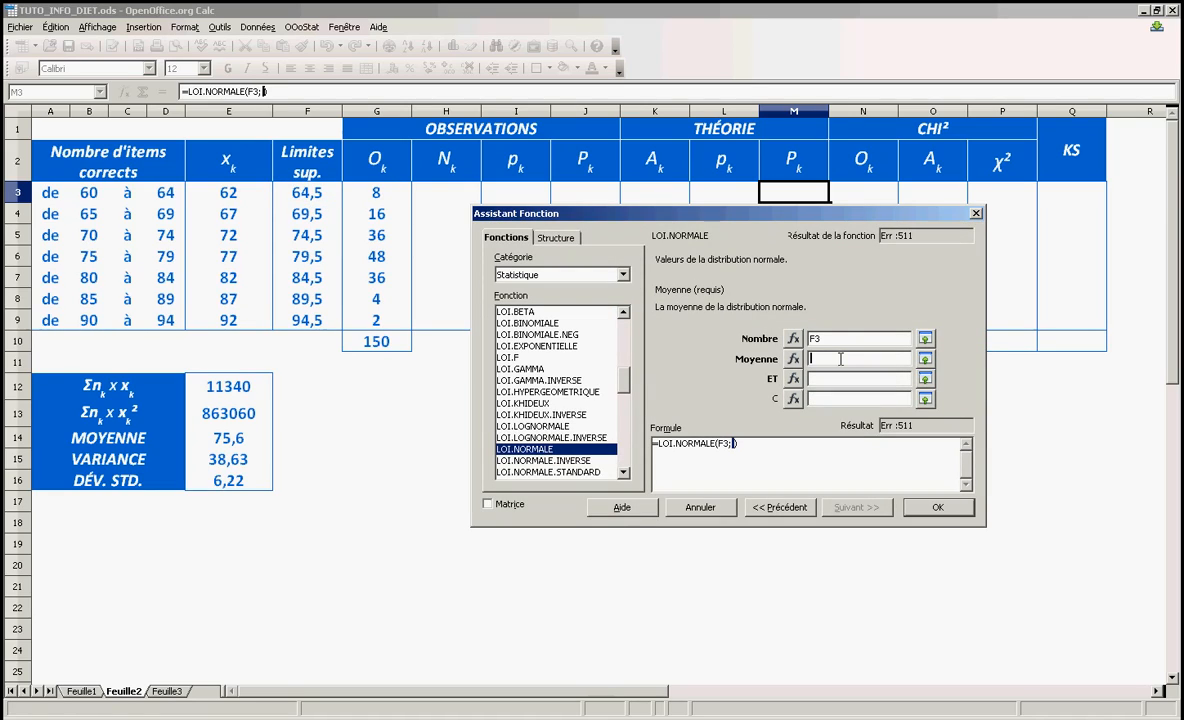
pyautogui.click(218, 436)
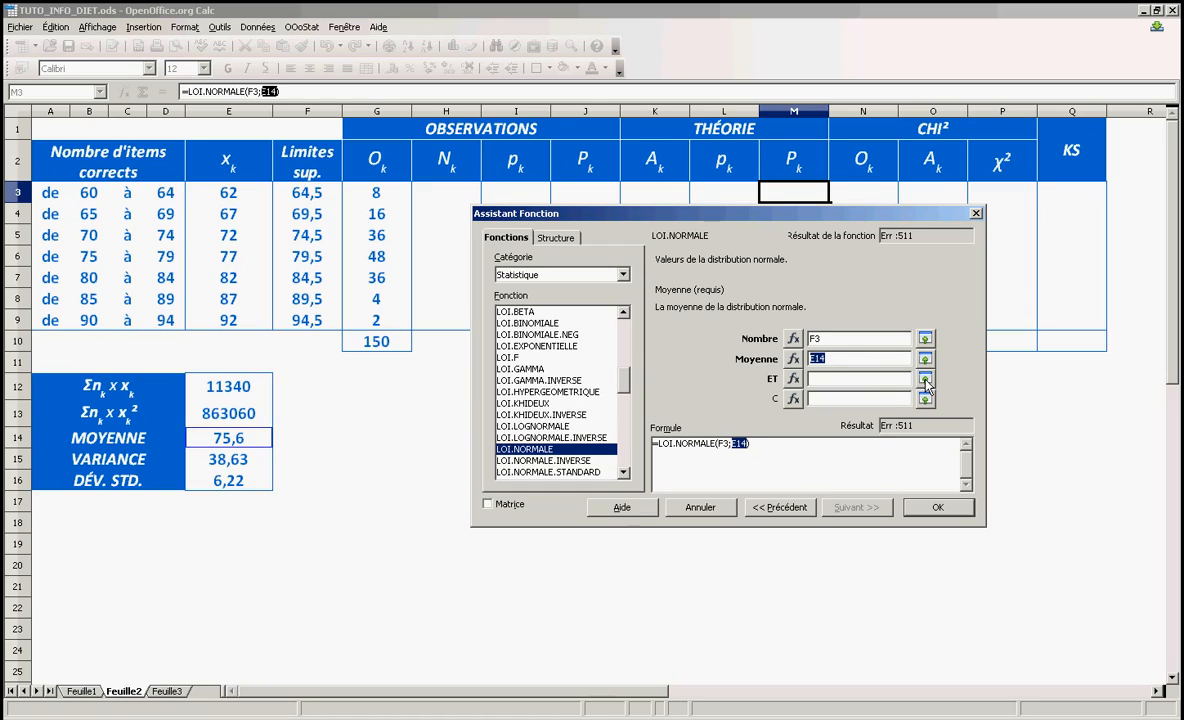
pyautogui.click(890, 380)
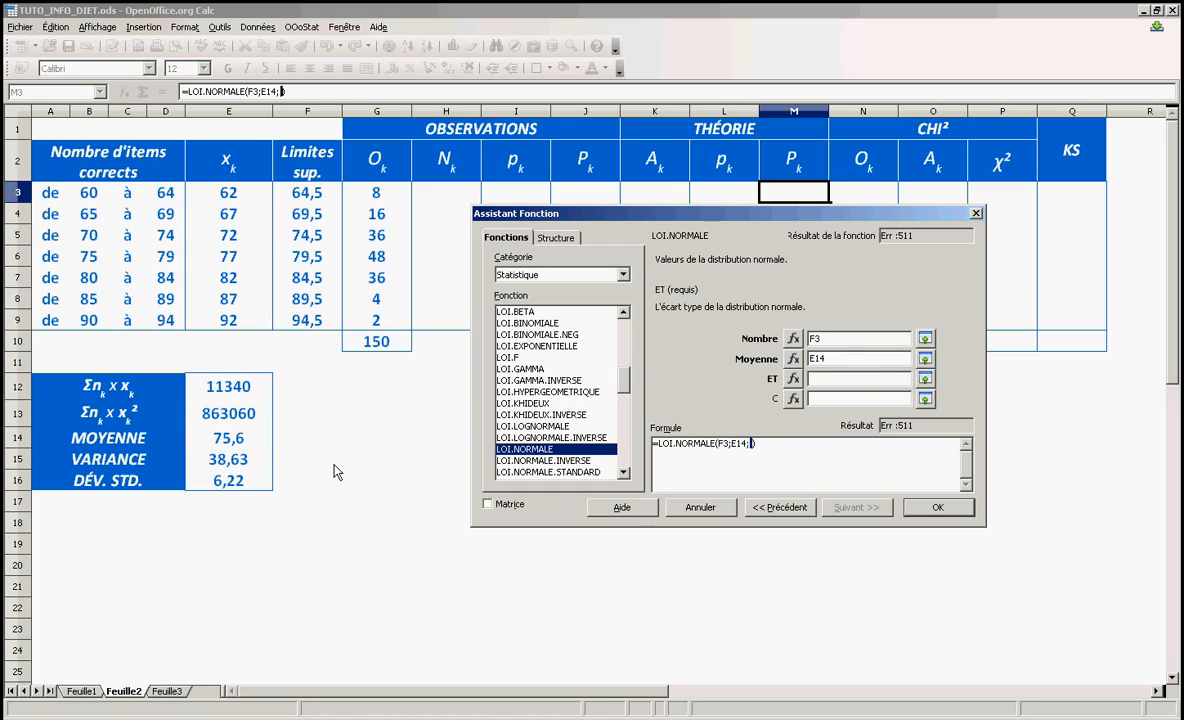
pyautogui.click(240, 490)
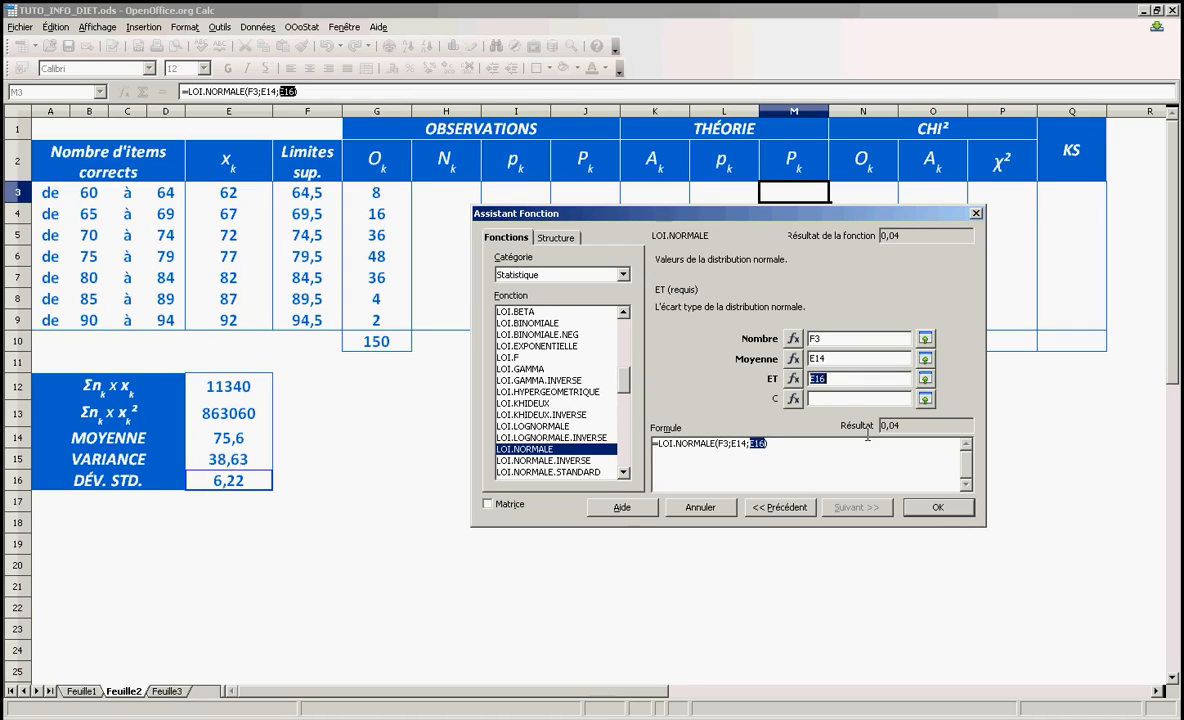
pyautogui.click(840, 399)
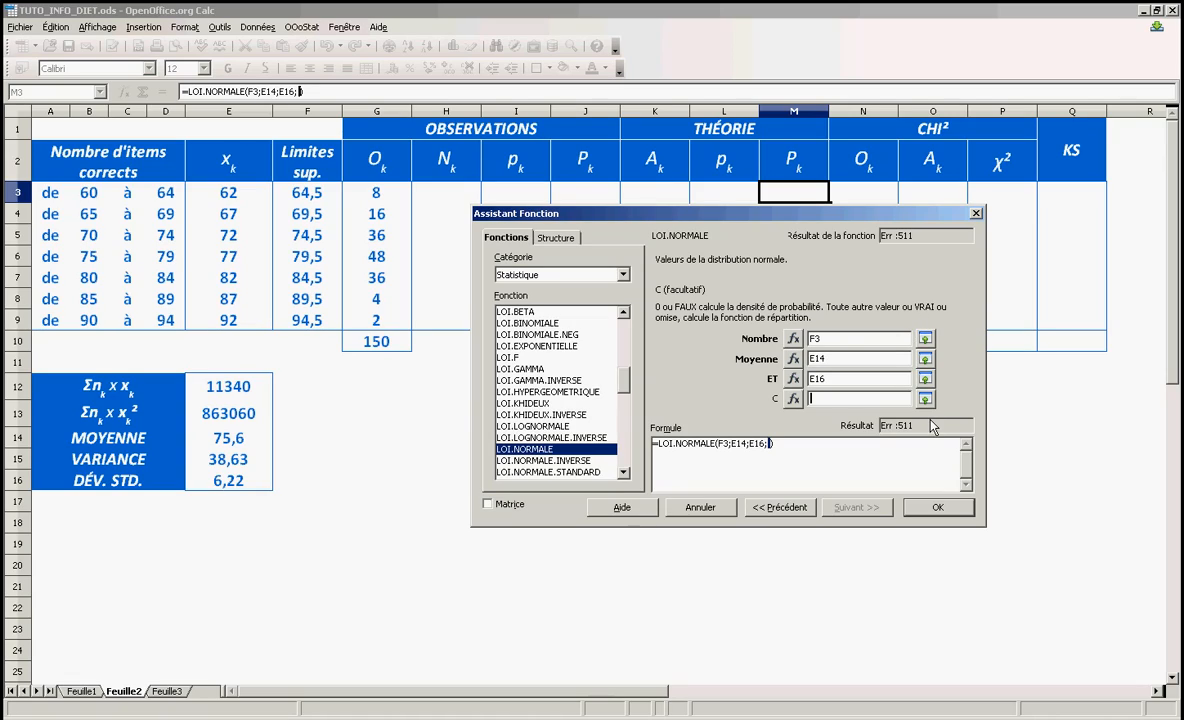
pyautogui.write('1')
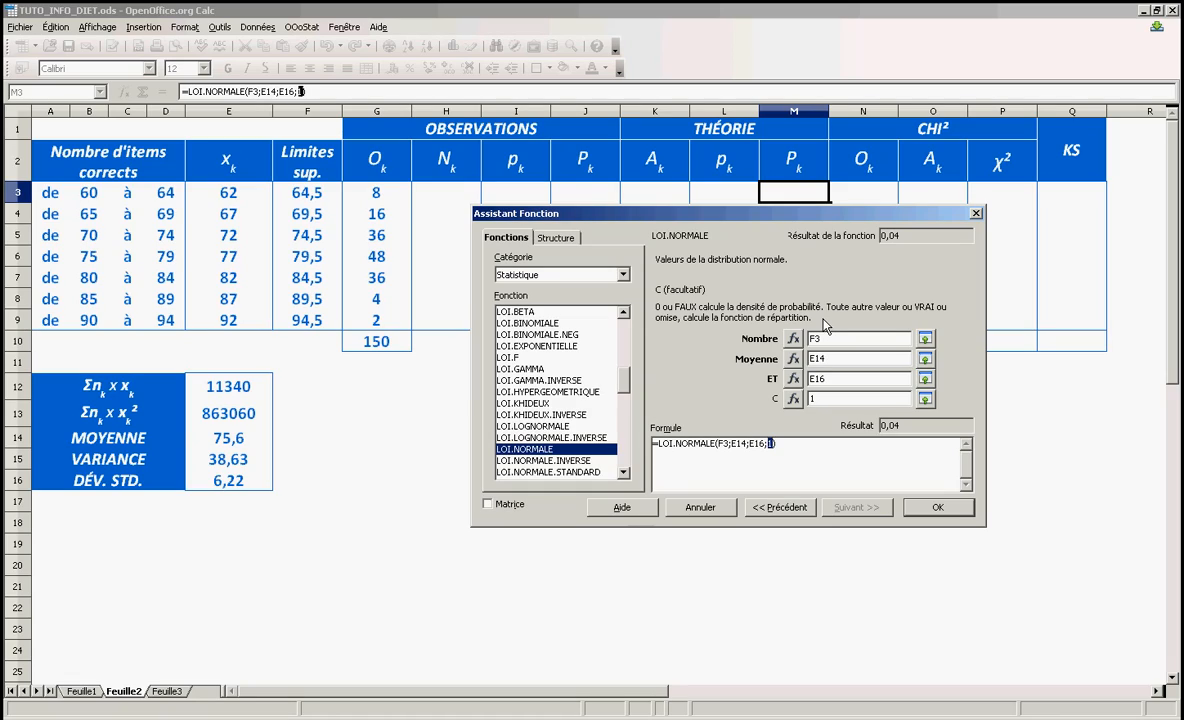
pyautogui.click(938, 509)
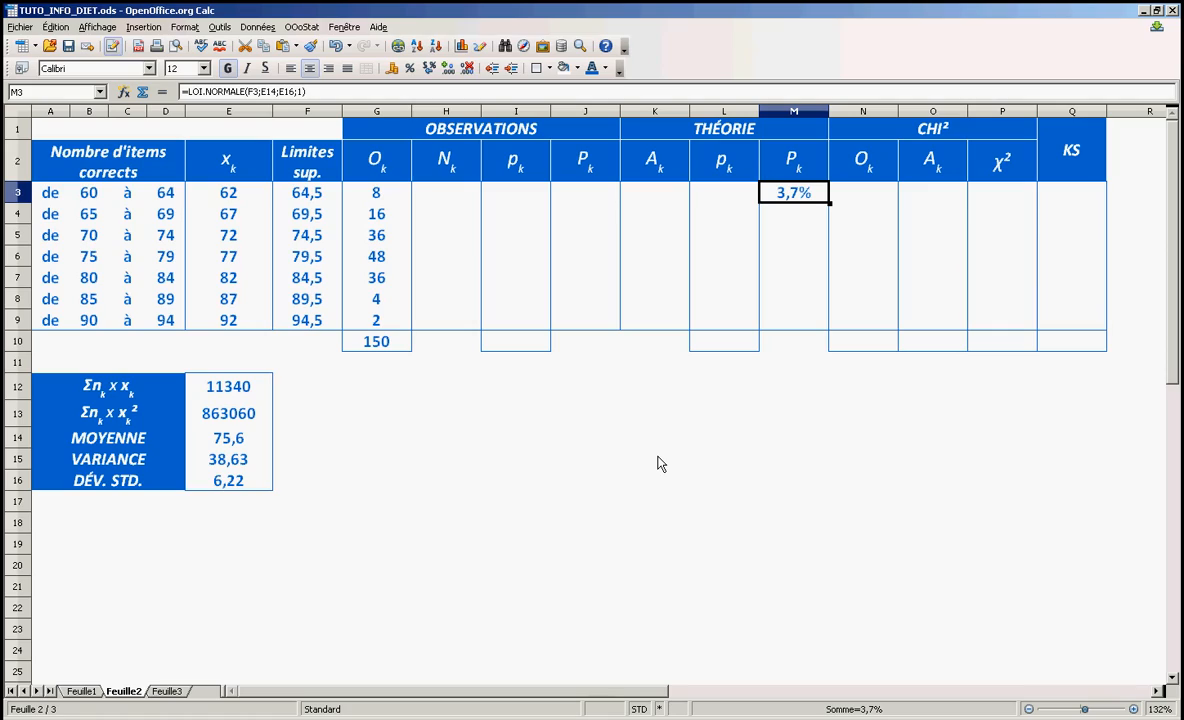
# Start a LOI.NORMALE function from the Statistique category in cell M4
pyautogui.click(797, 216)
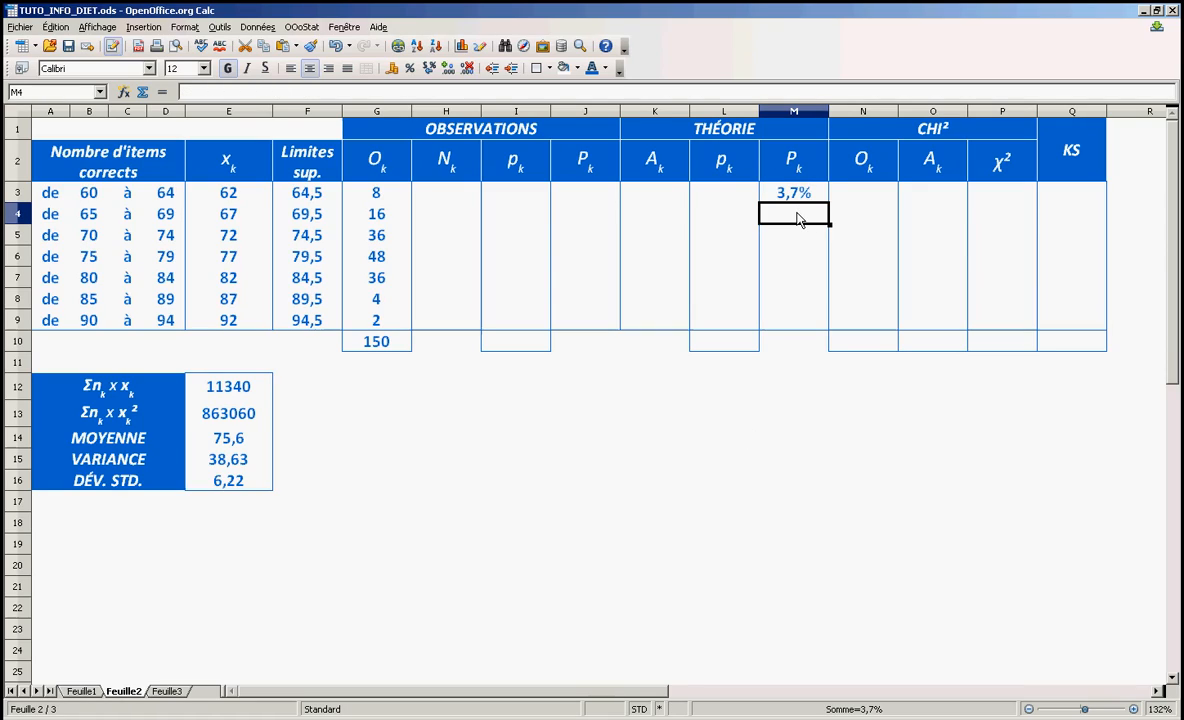
pyautogui.click(124, 92)
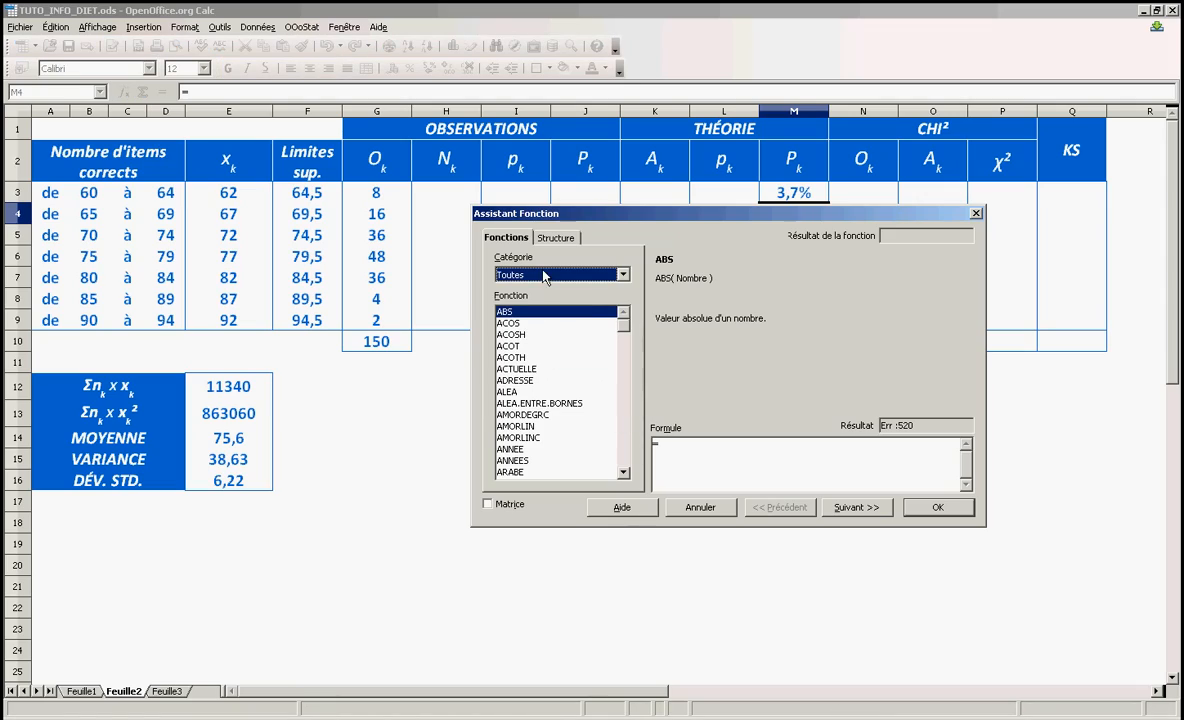
pyautogui.click(545, 274)
pyautogui.click(530, 383)
pyautogui.click(532, 404)
pyautogui.write('lo')
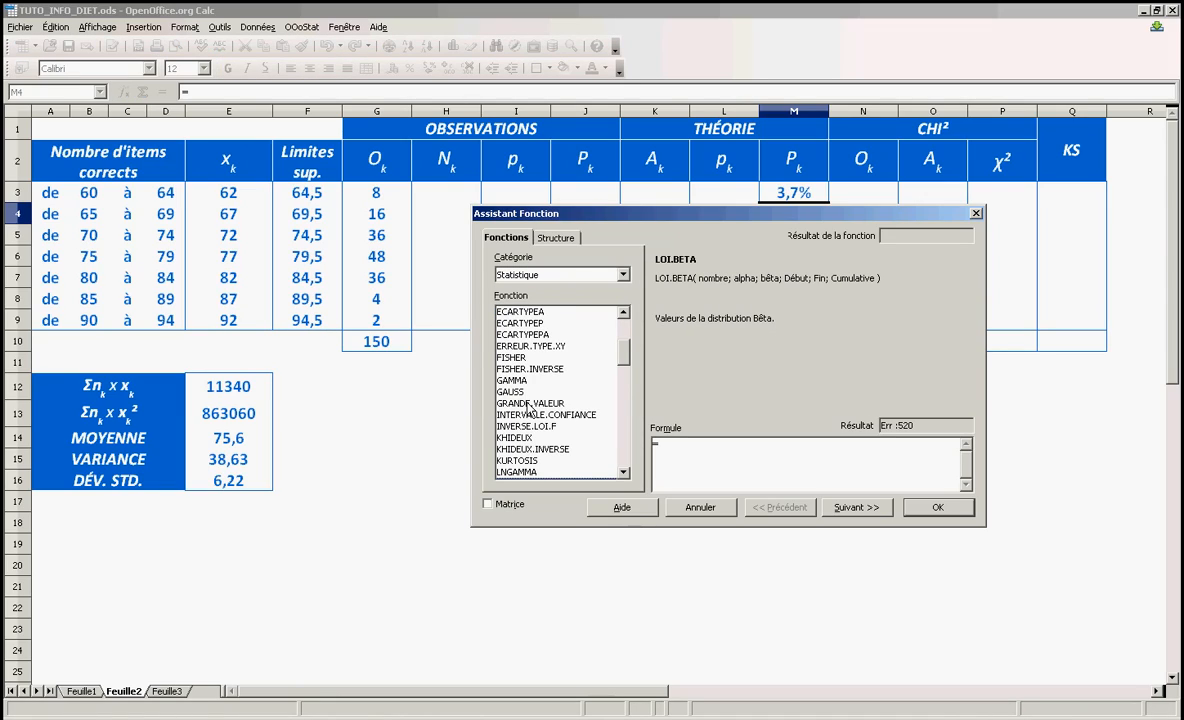
pyautogui.scroll(-6, 558, 416)
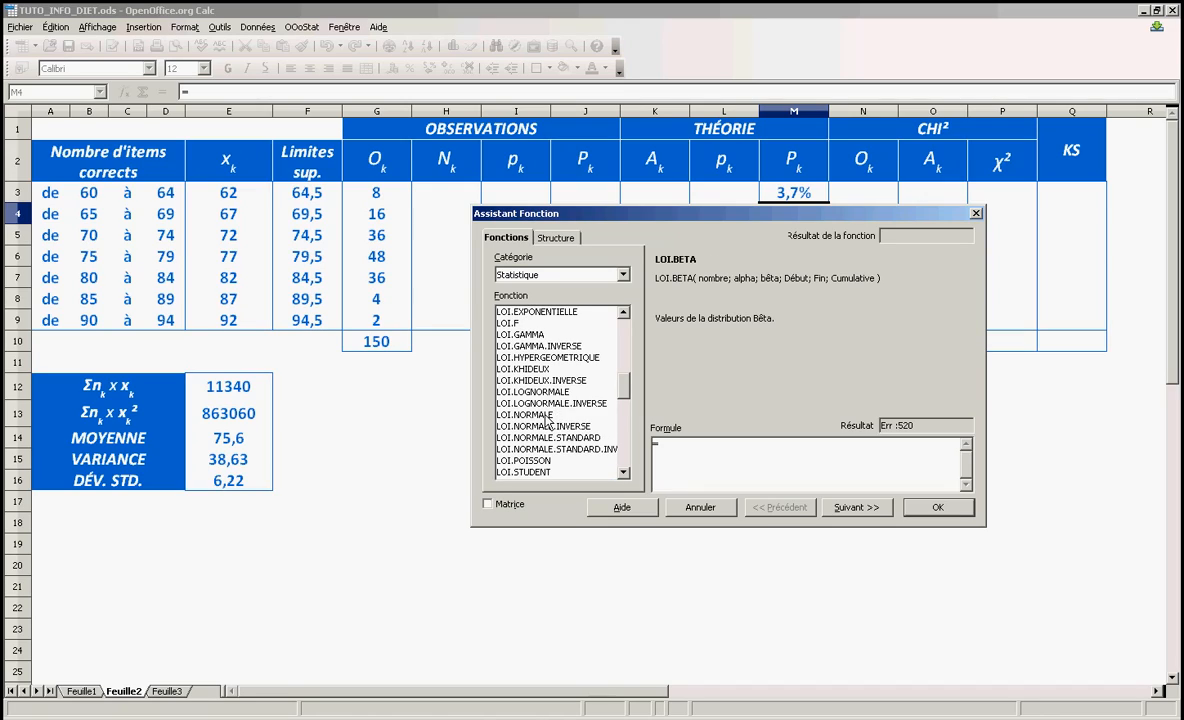
pyautogui.doubleClick(546, 414)
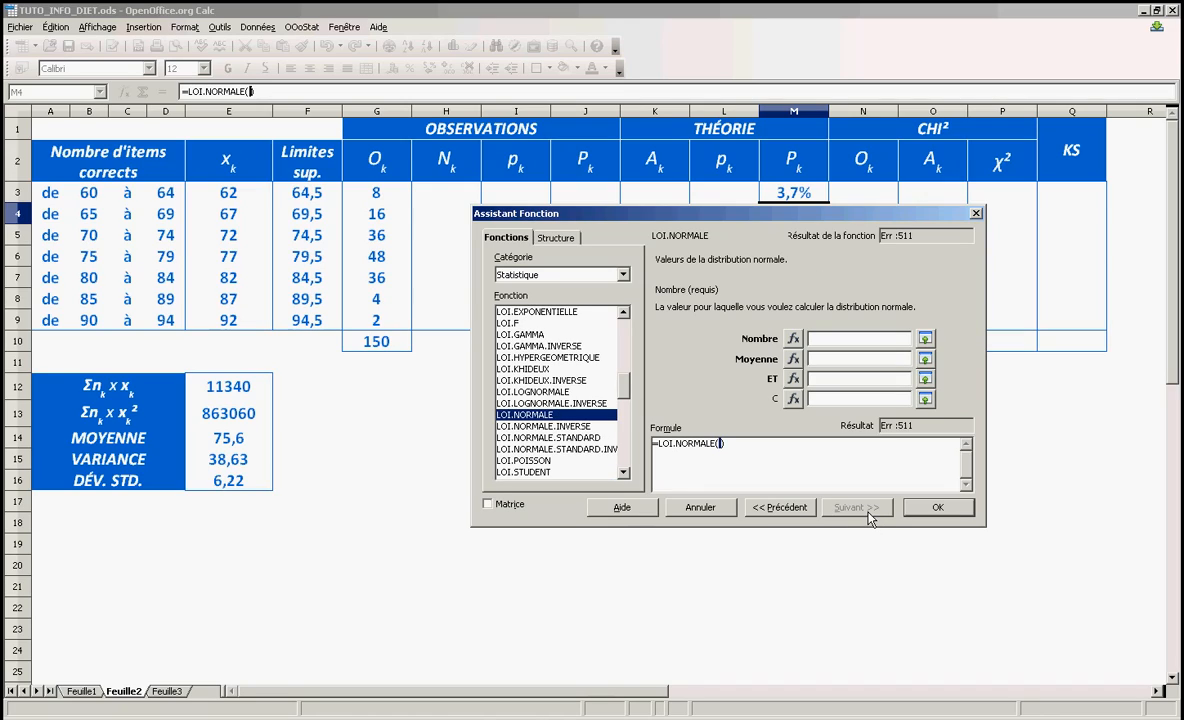
# Fill in M4's LOI.NORMALE arguments with Nombre F4, Moyenne E14, ET E16 and C 1, and enter the formula
pyautogui.click(926, 338)
pyautogui.click(310, 214)
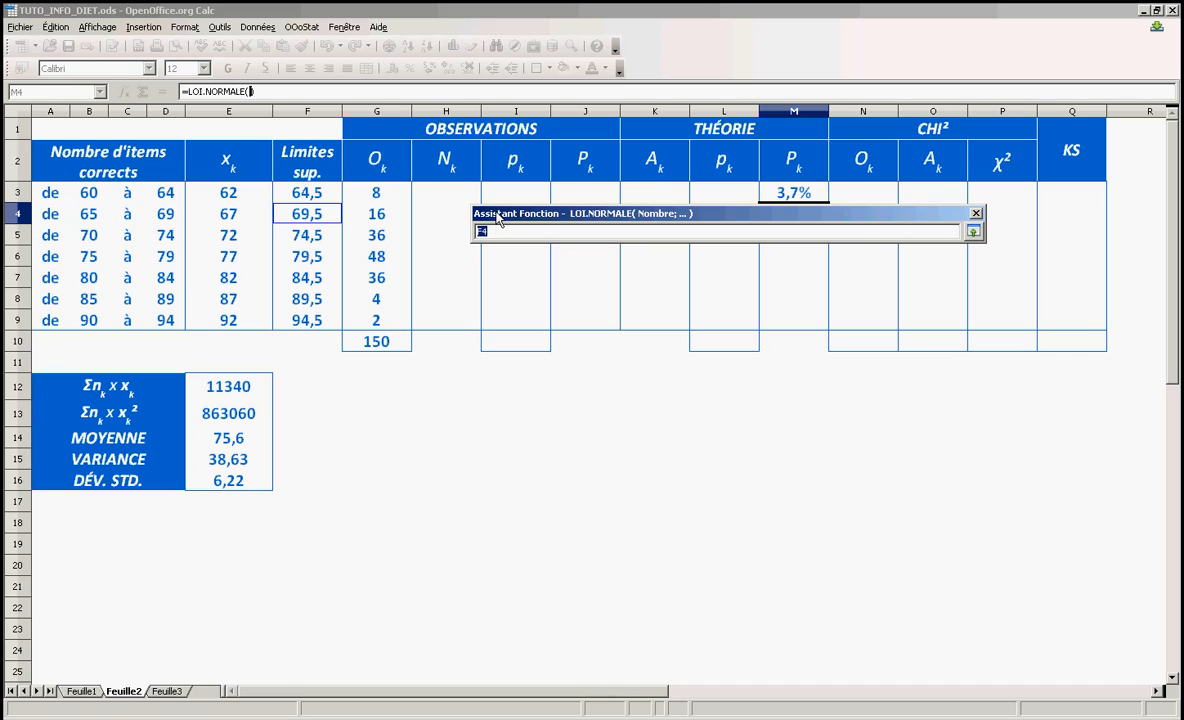
pyautogui.click(974, 232)
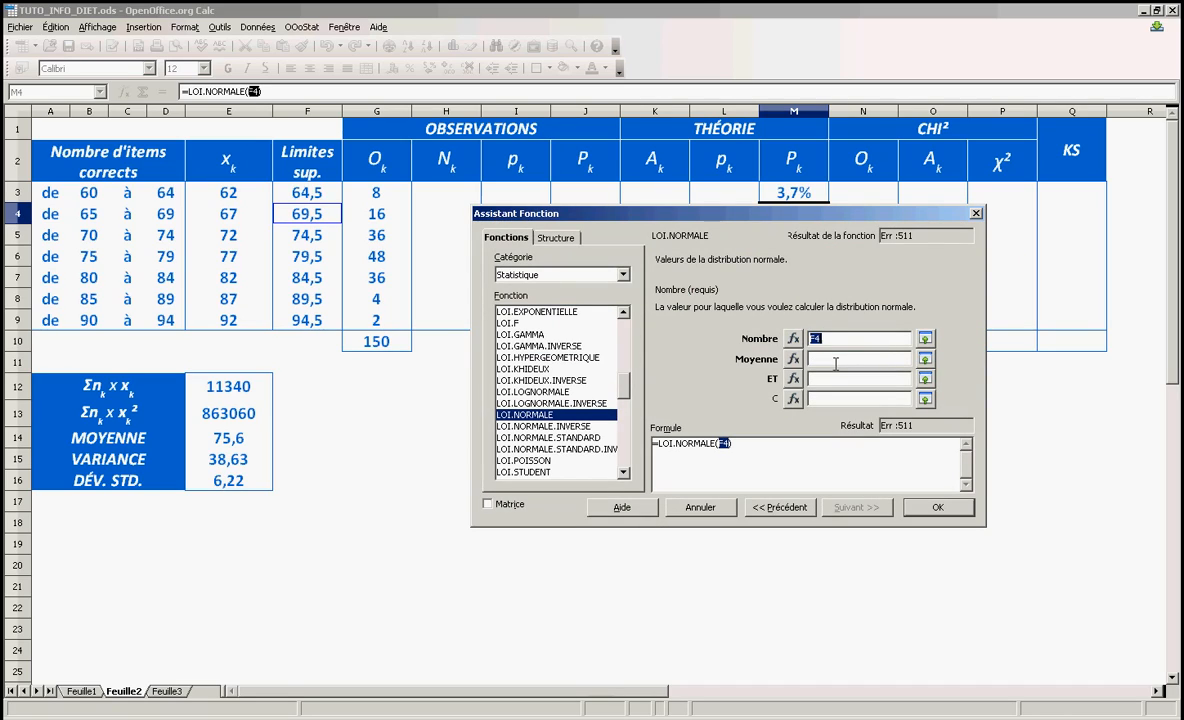
pyautogui.press('Tab')
pyautogui.click(228, 437)
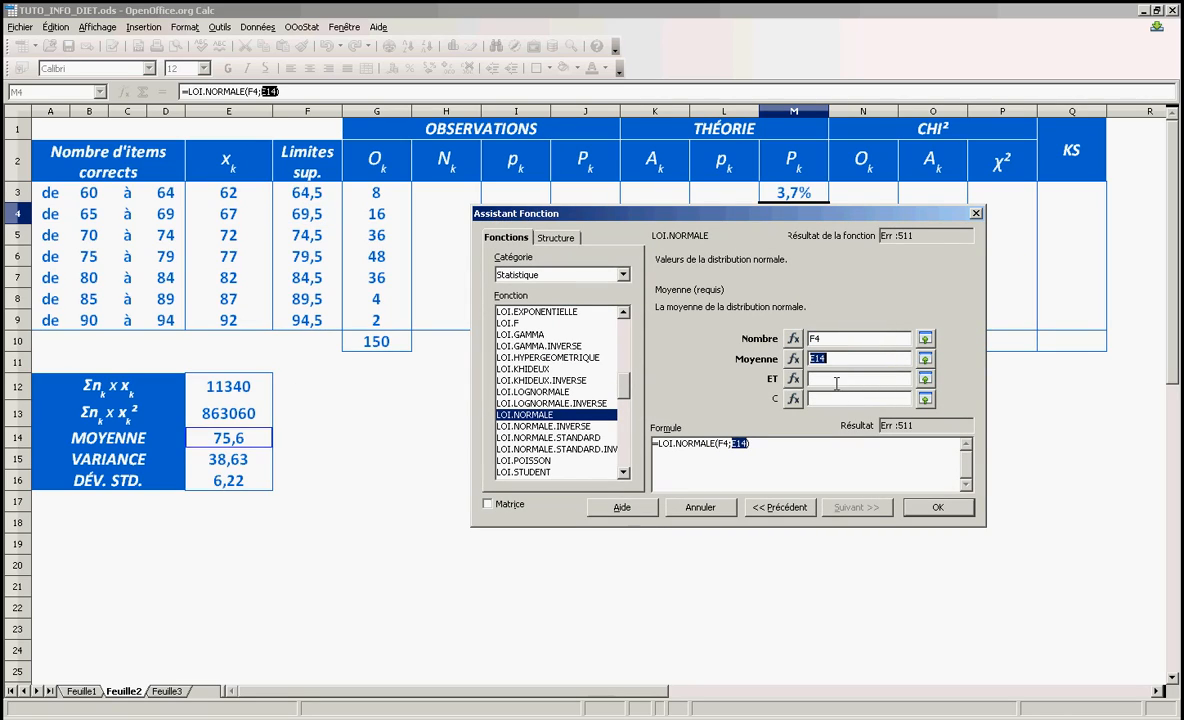
pyautogui.press('Tab')
pyautogui.click(240, 480)
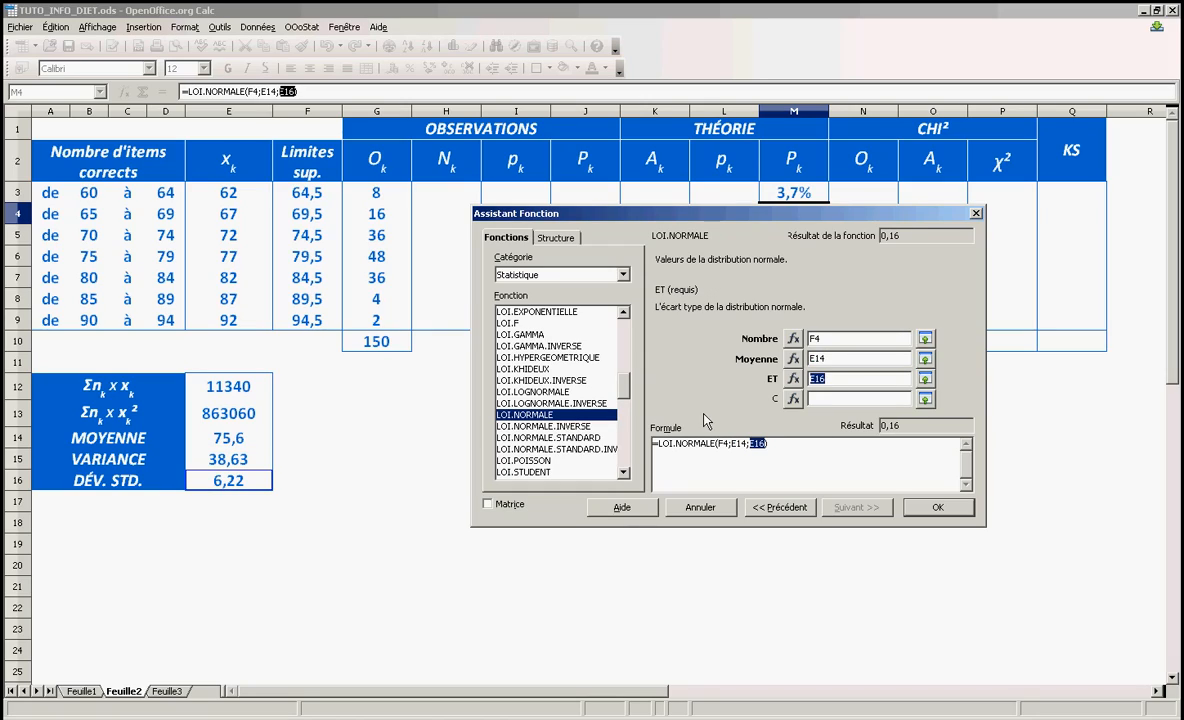
pyautogui.click(840, 398)
pyautogui.write('1')
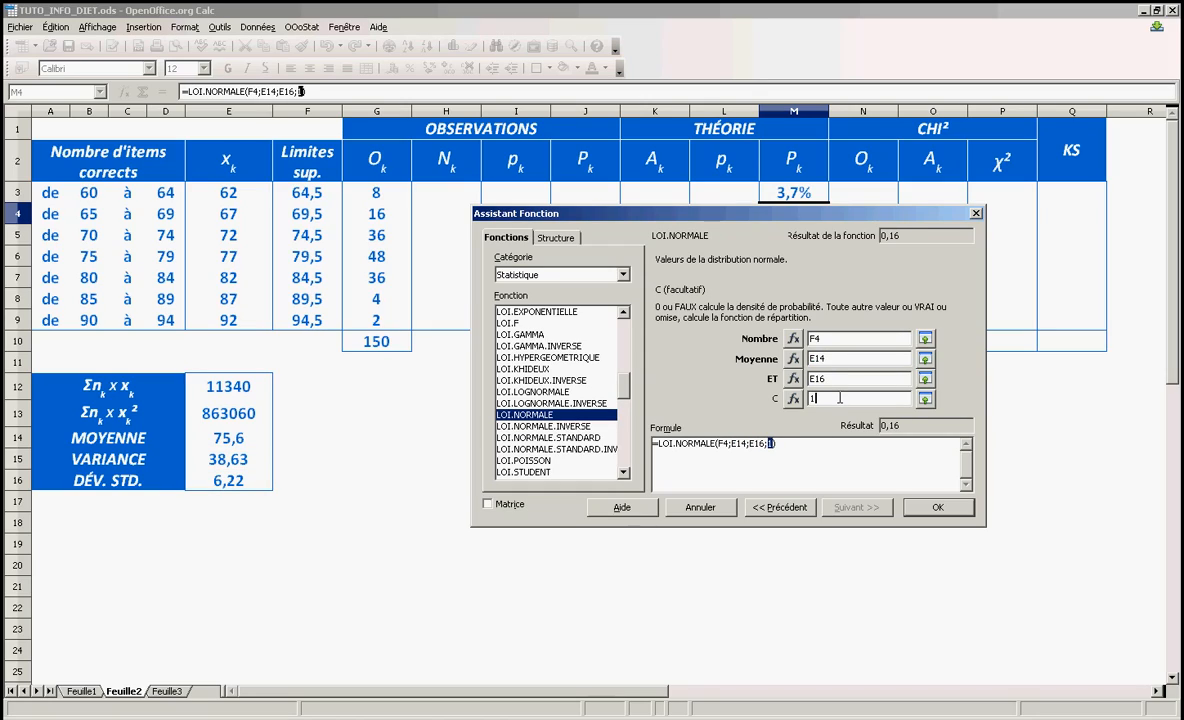
pyautogui.click(938, 508)
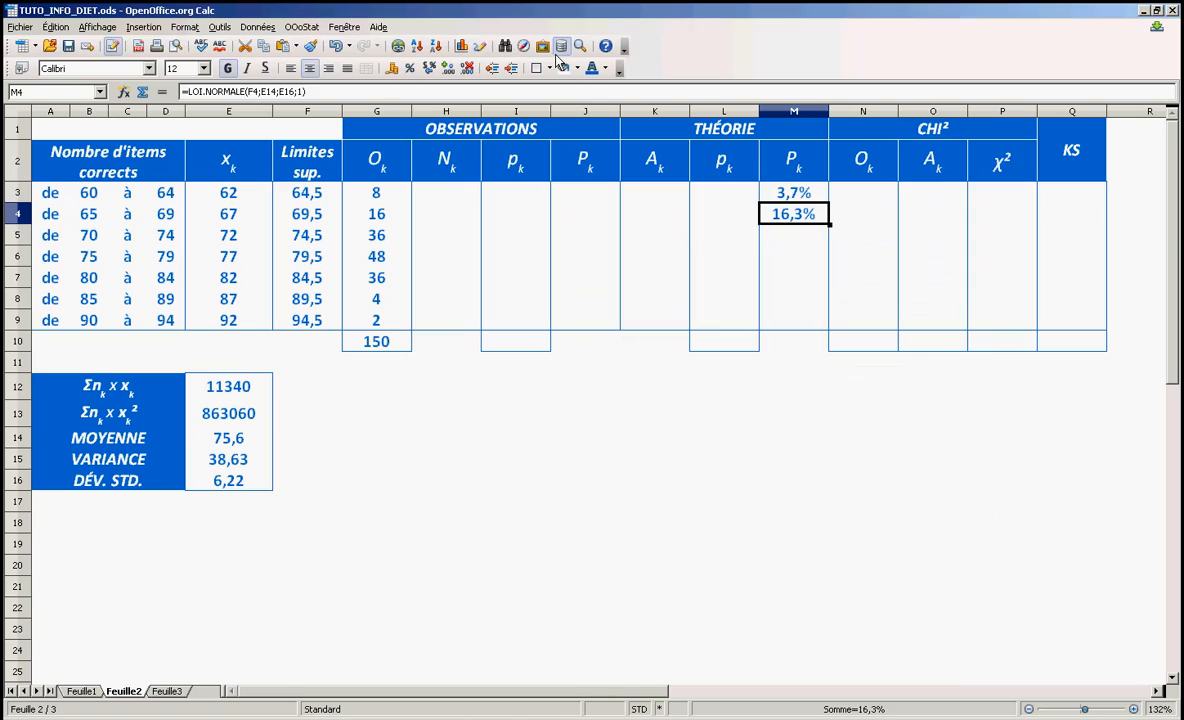
# Make the row references to the mean (E$14) and the standard deviation absolute in M4's LOI.NORMALE formula
pyautogui.click(272, 92)
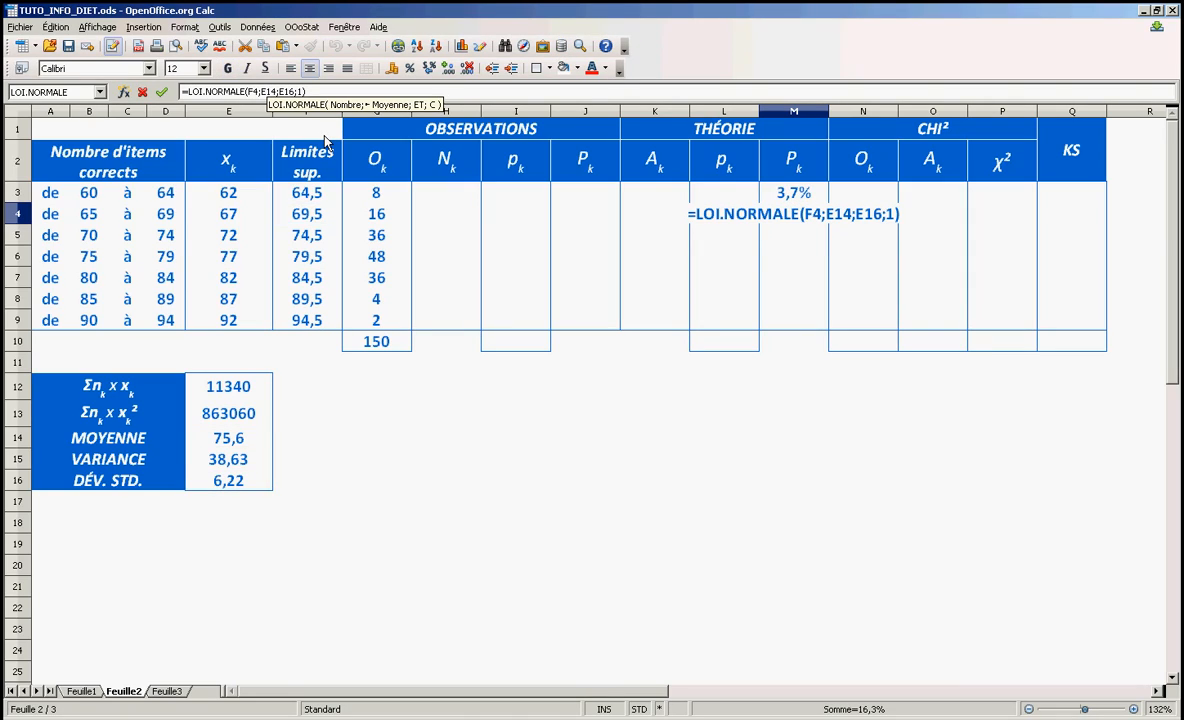
pyautogui.write('$')
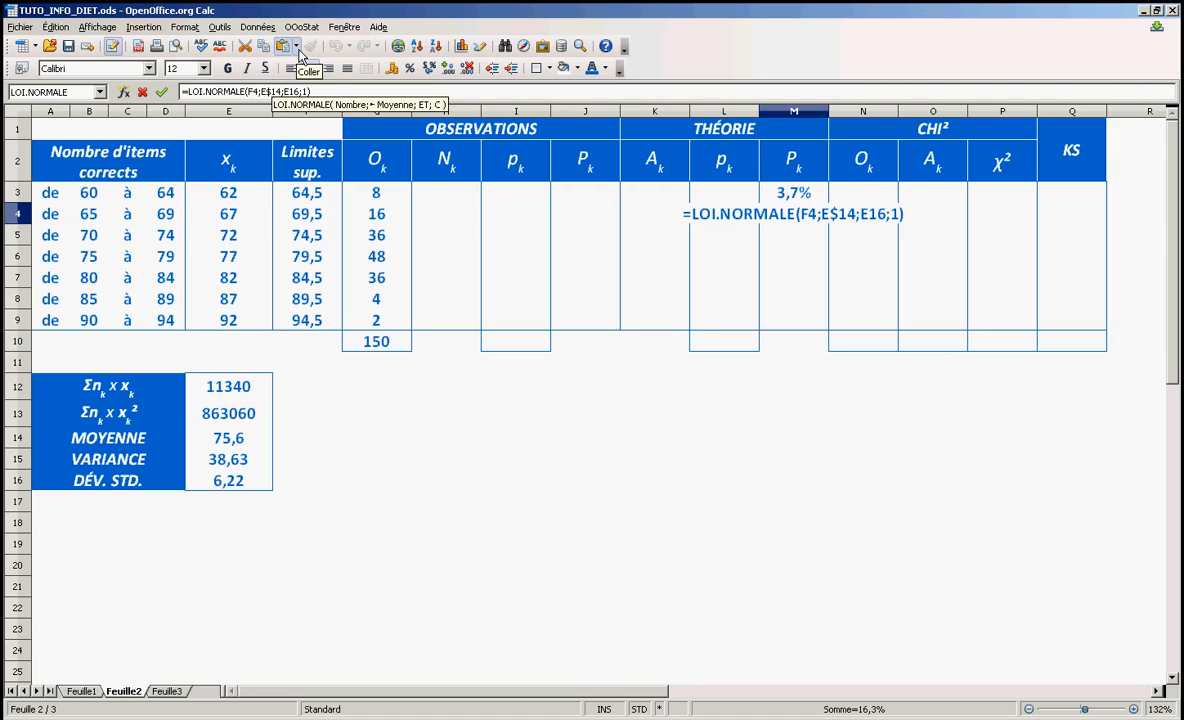
pyautogui.click(296, 94)
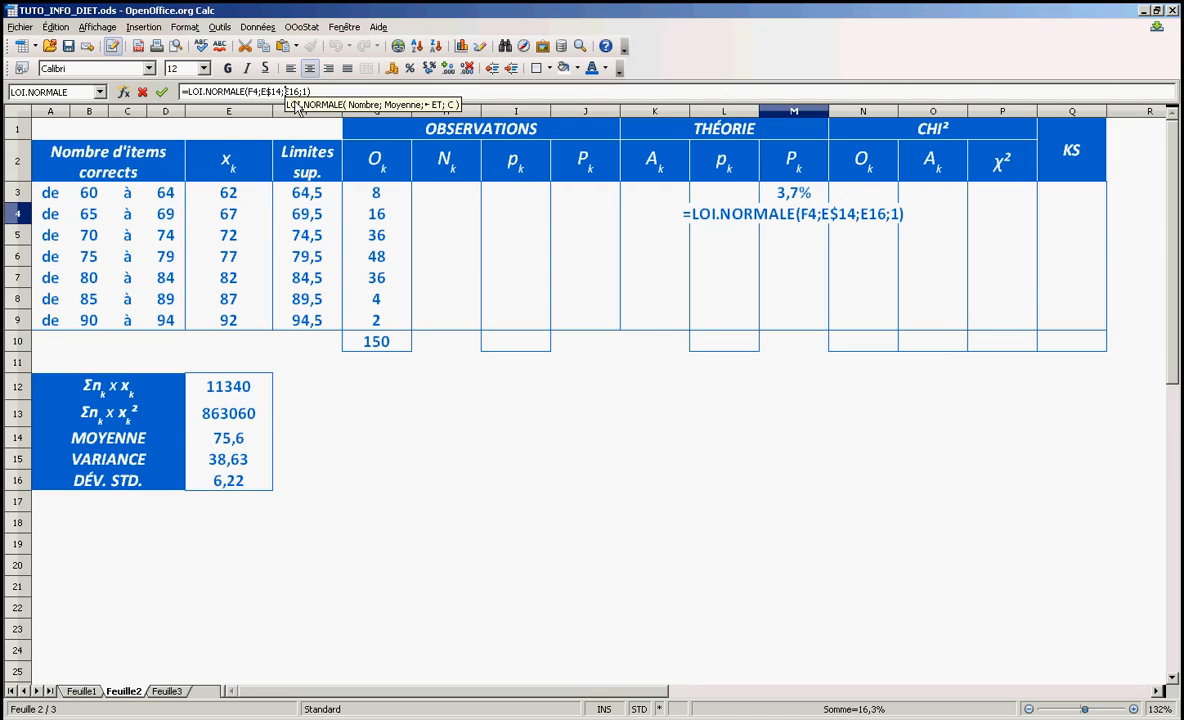
pyautogui.press('Return')
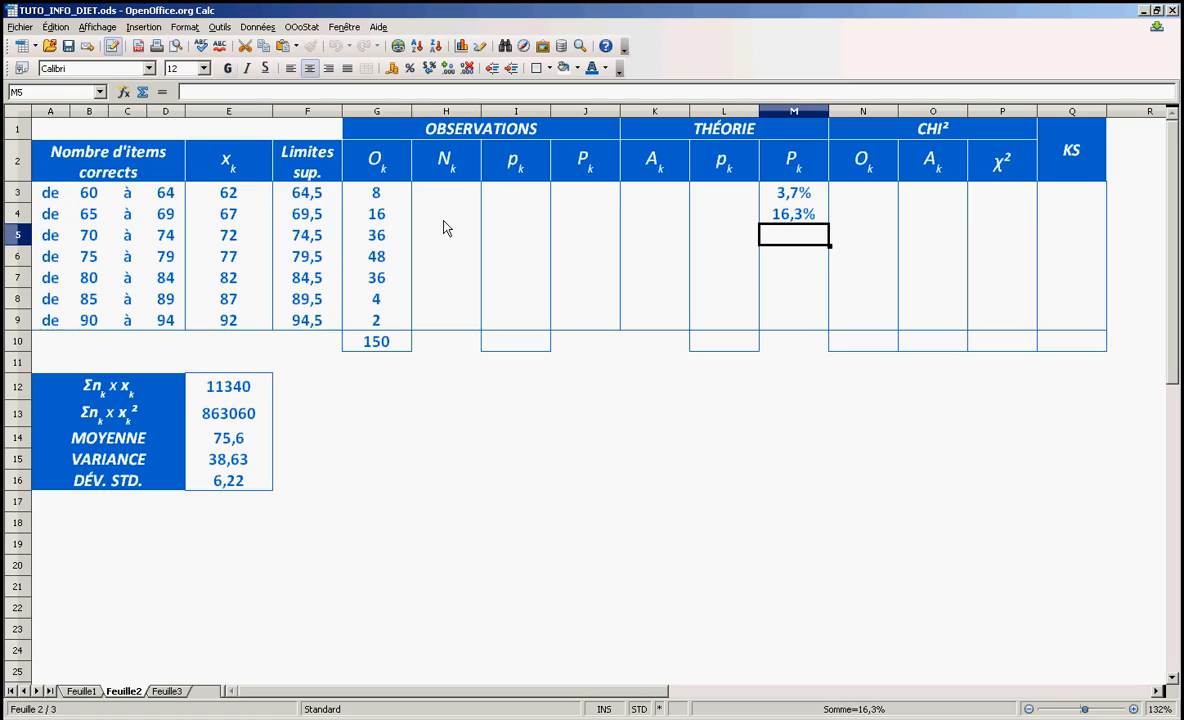
# Copy M4's LOI.NORMALE formula down through M9 to cover the remaining classes
pyautogui.click(800, 459)
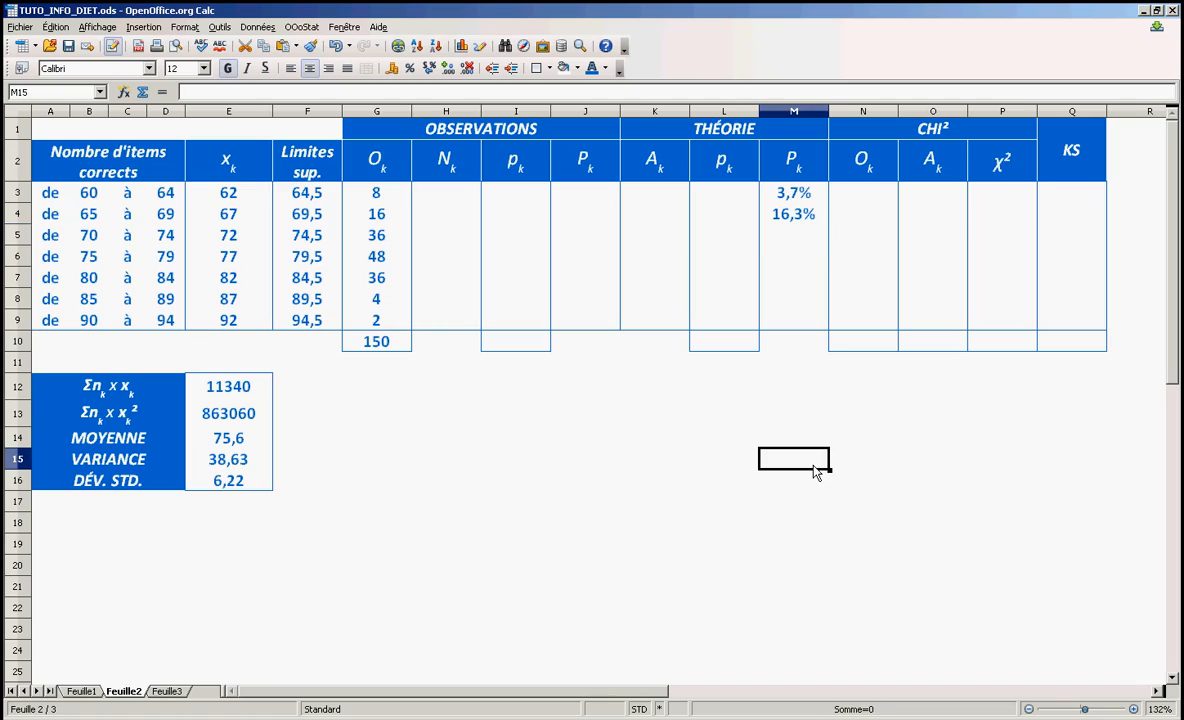
pyautogui.click(797, 216)
pyautogui.moveTo(829, 225); pyautogui.dragTo(793, 205)
pyautogui.click(799, 438)
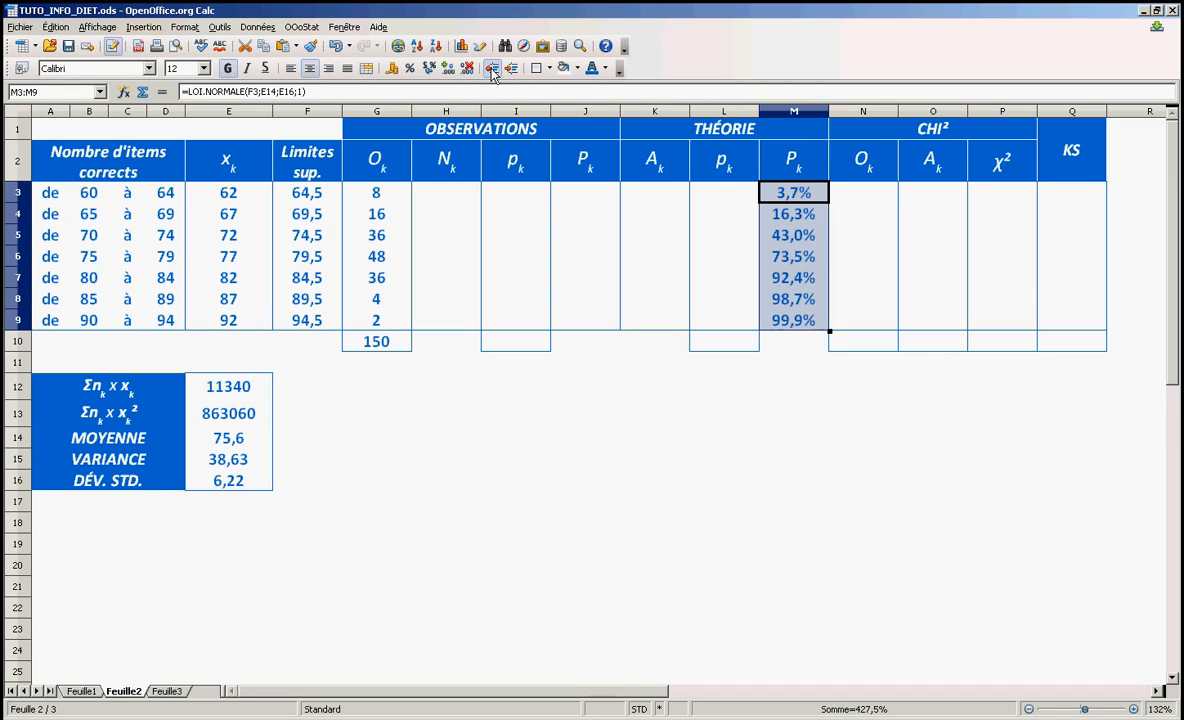
# Apply an outline border around the theoretical cumulative proportions in M3:M9
pyautogui.click(539, 69)
pyautogui.click(603, 109)
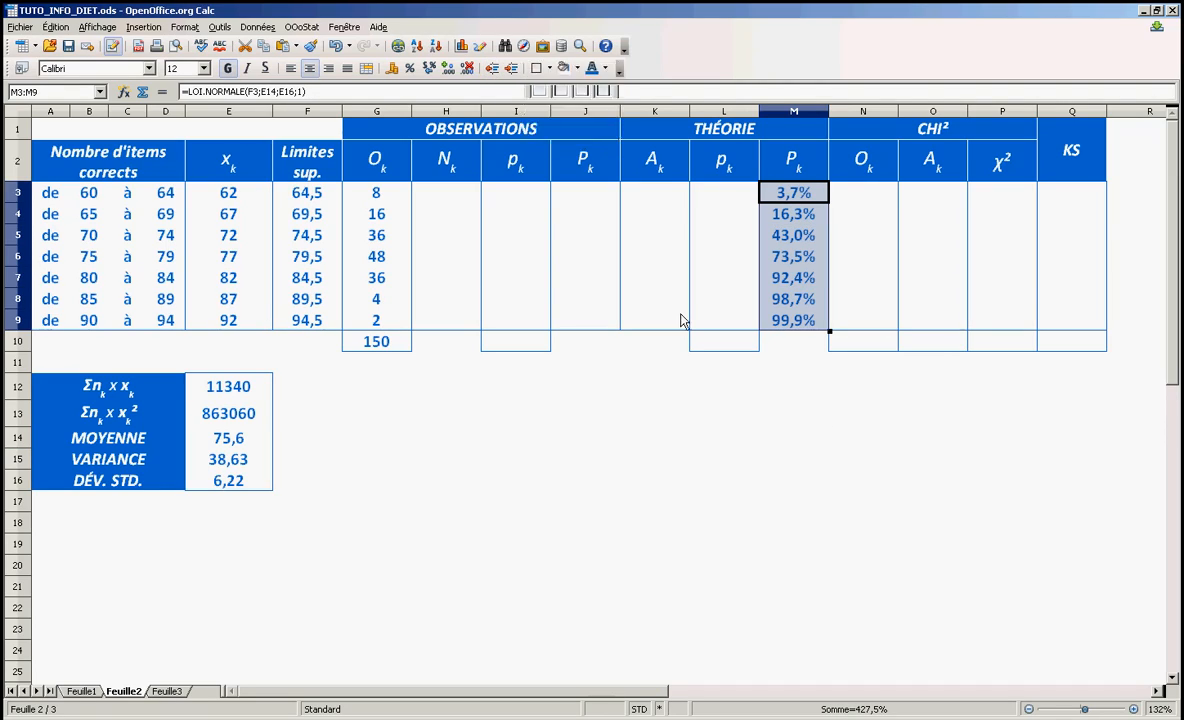
pyautogui.click(785, 462)
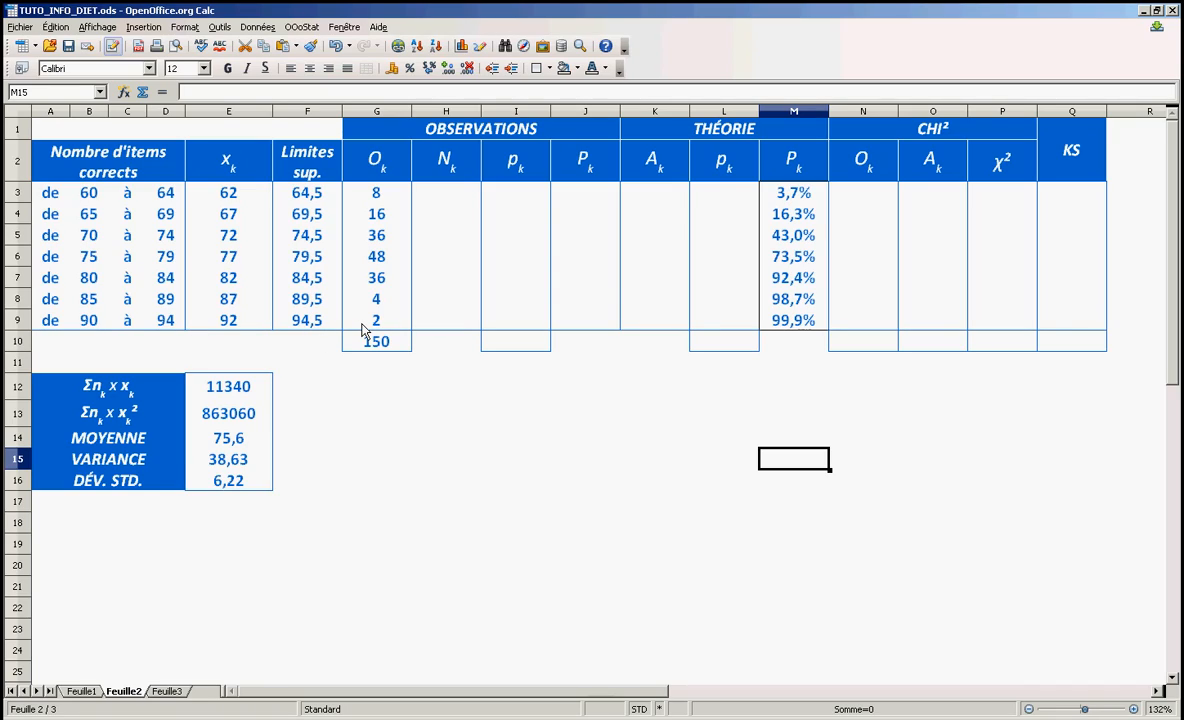
# Set the last class's upper limit in F9 to 120
pyautogui.click(309, 328)
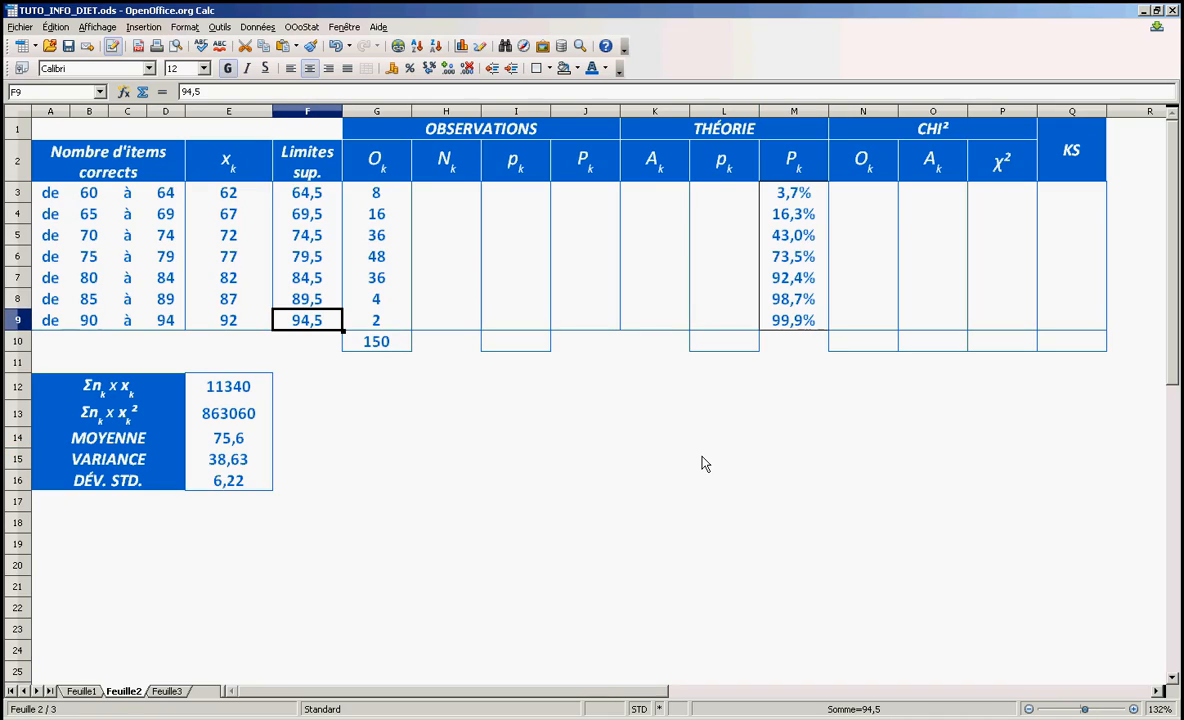
pyautogui.write('120')
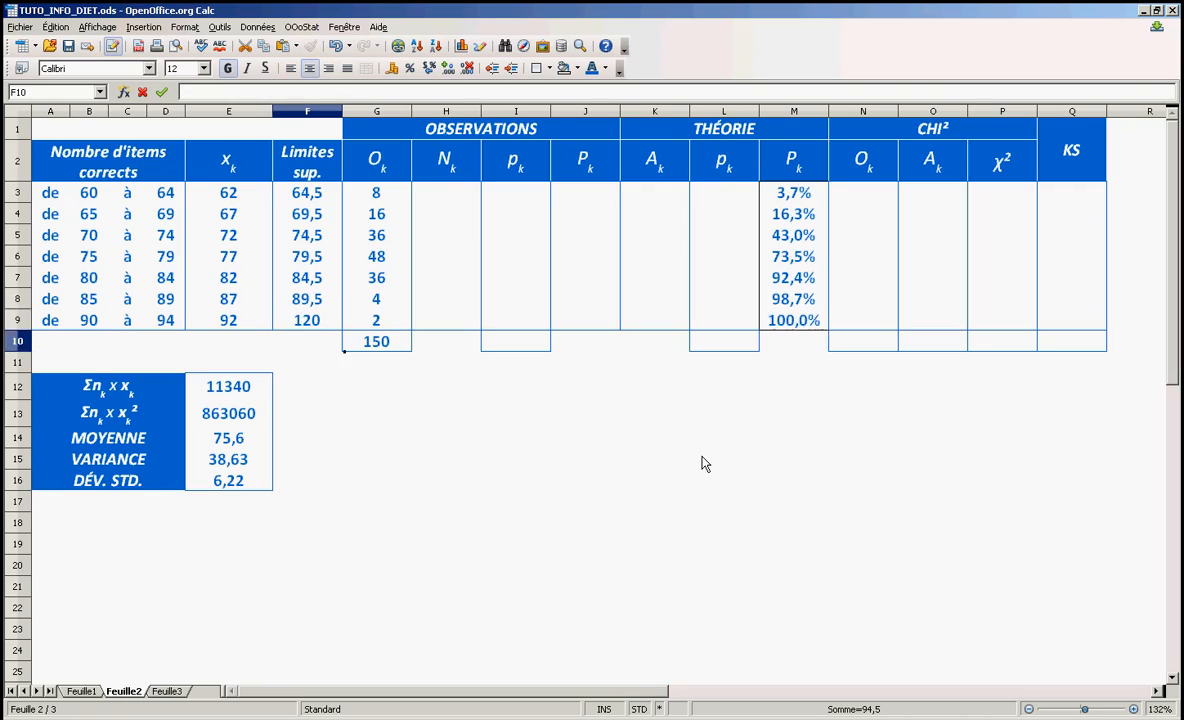
pyautogui.press('Return')
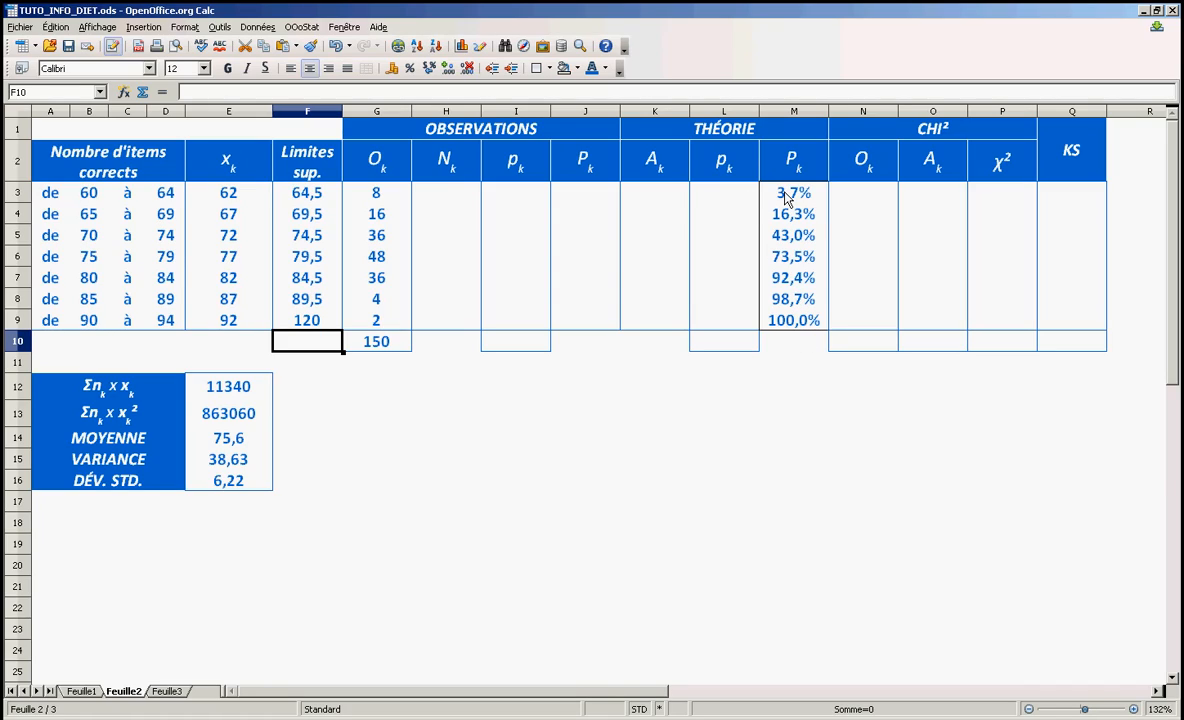
# Enter =M3 in L3 as the first class's theoretical proportion
pyautogui.click(732, 192)
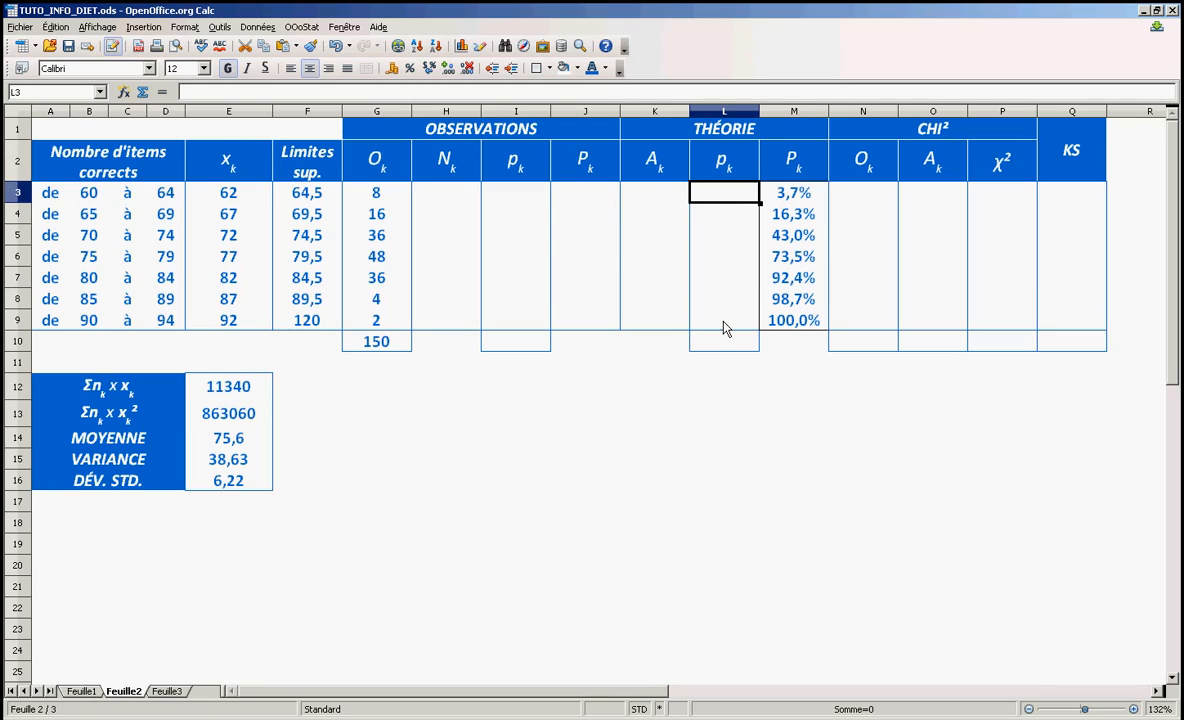
pyautogui.write('=')
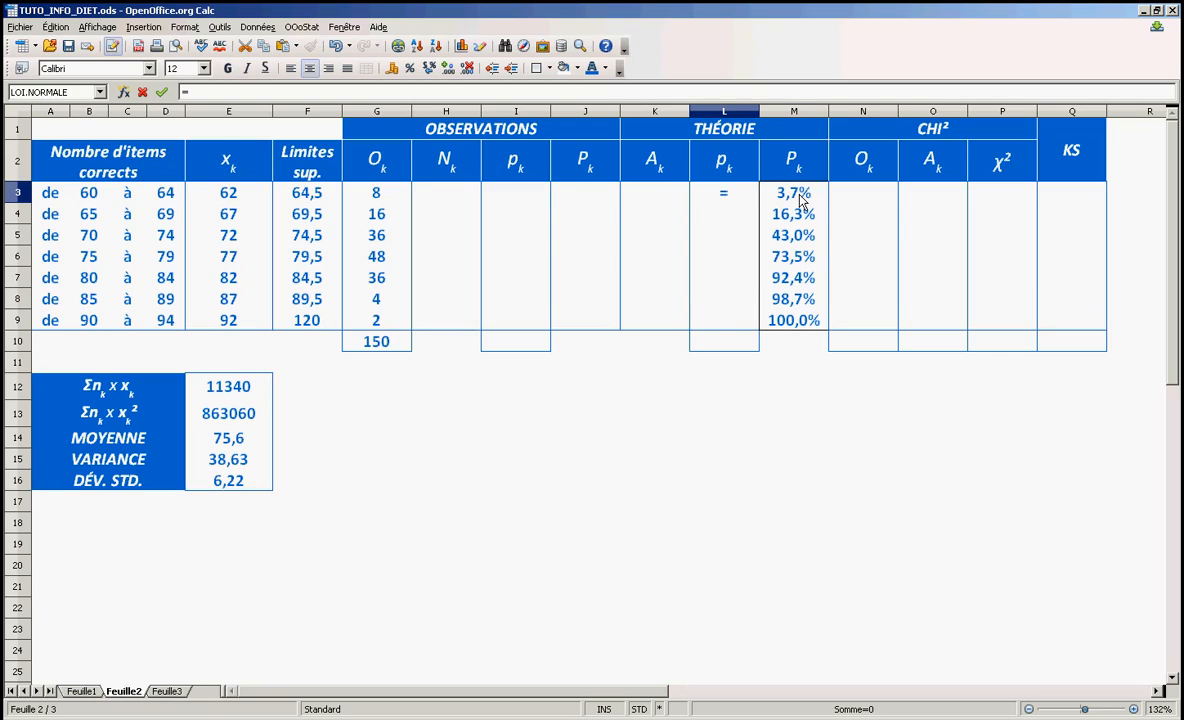
pyautogui.click(798, 193)
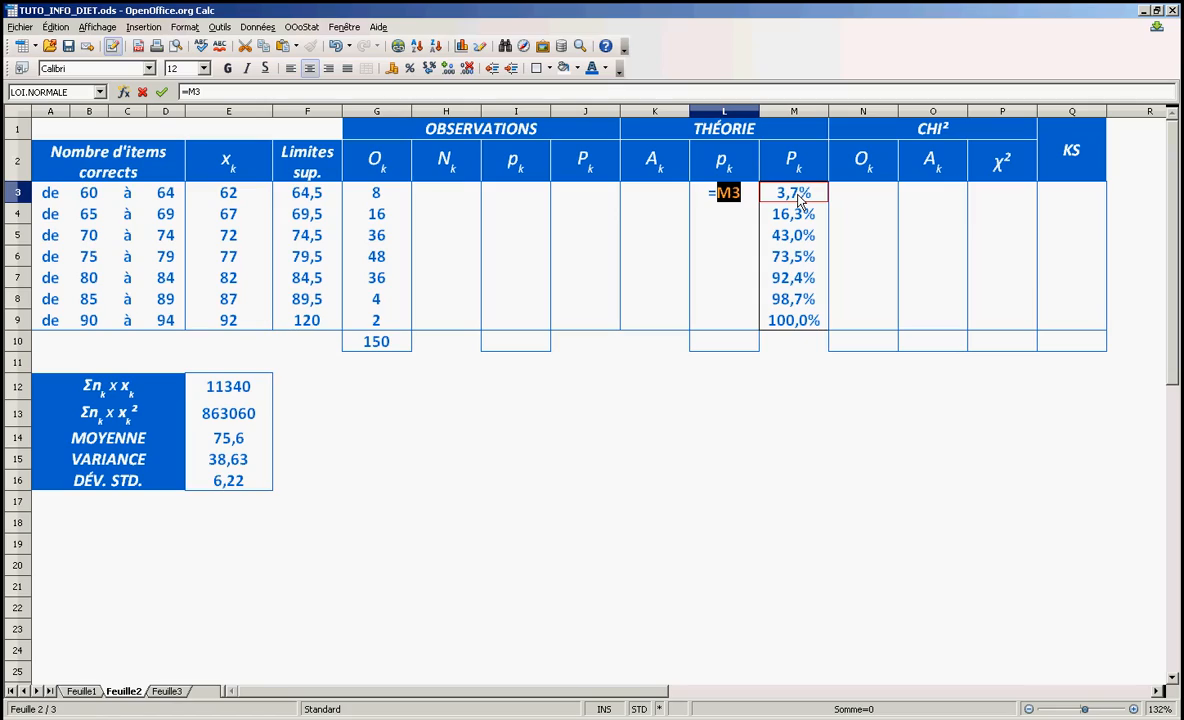
pyautogui.press('Return')
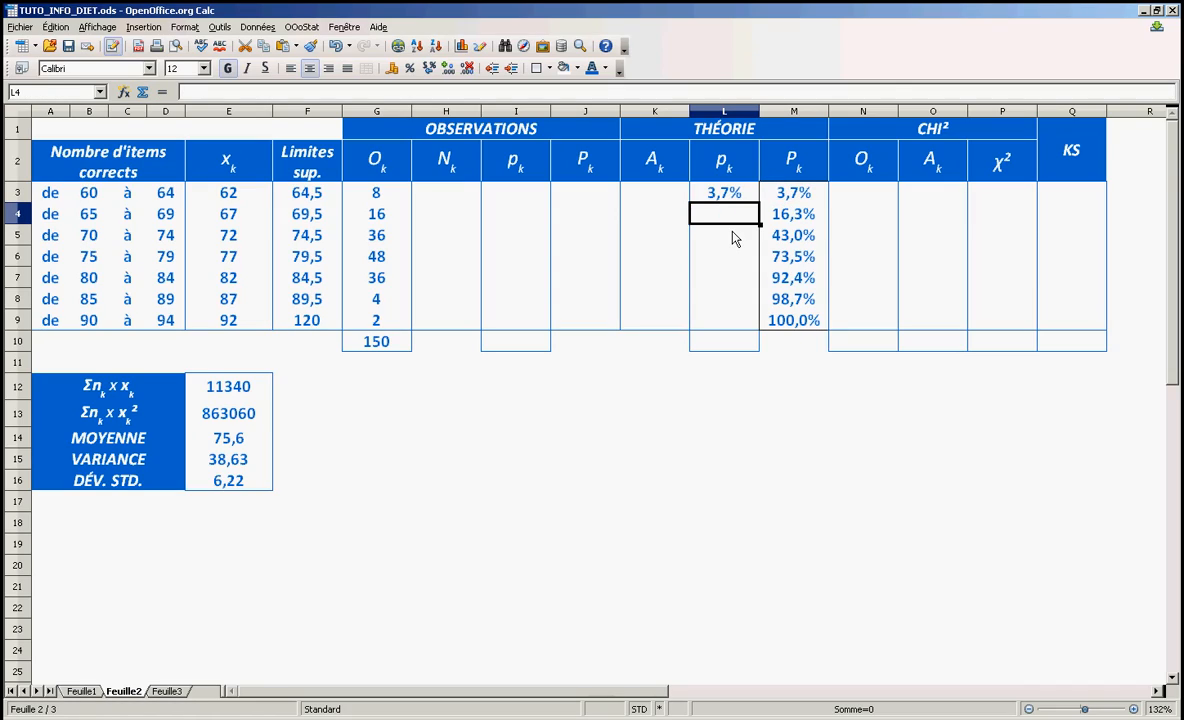
# Enter =M4-M3 in L4 to get the second class's theoretical proportion from the cumulative values
pyautogui.write('=')
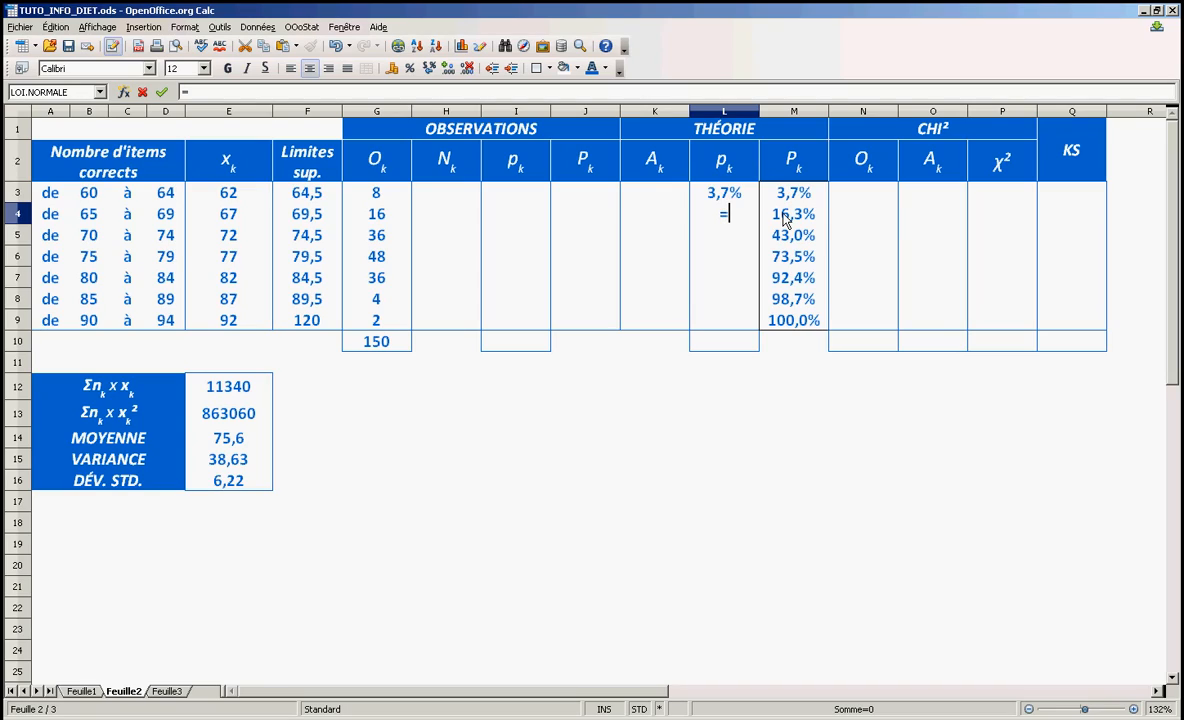
pyautogui.click(787, 221)
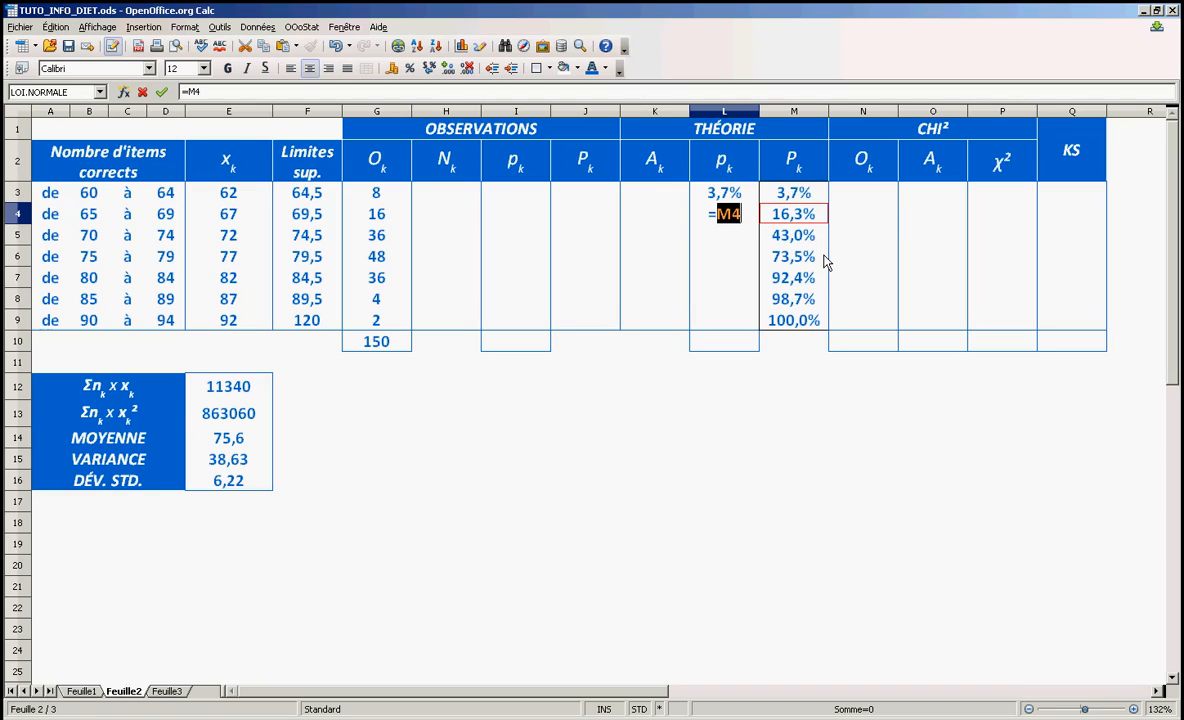
pyautogui.write('-')
pyautogui.click(793, 192)
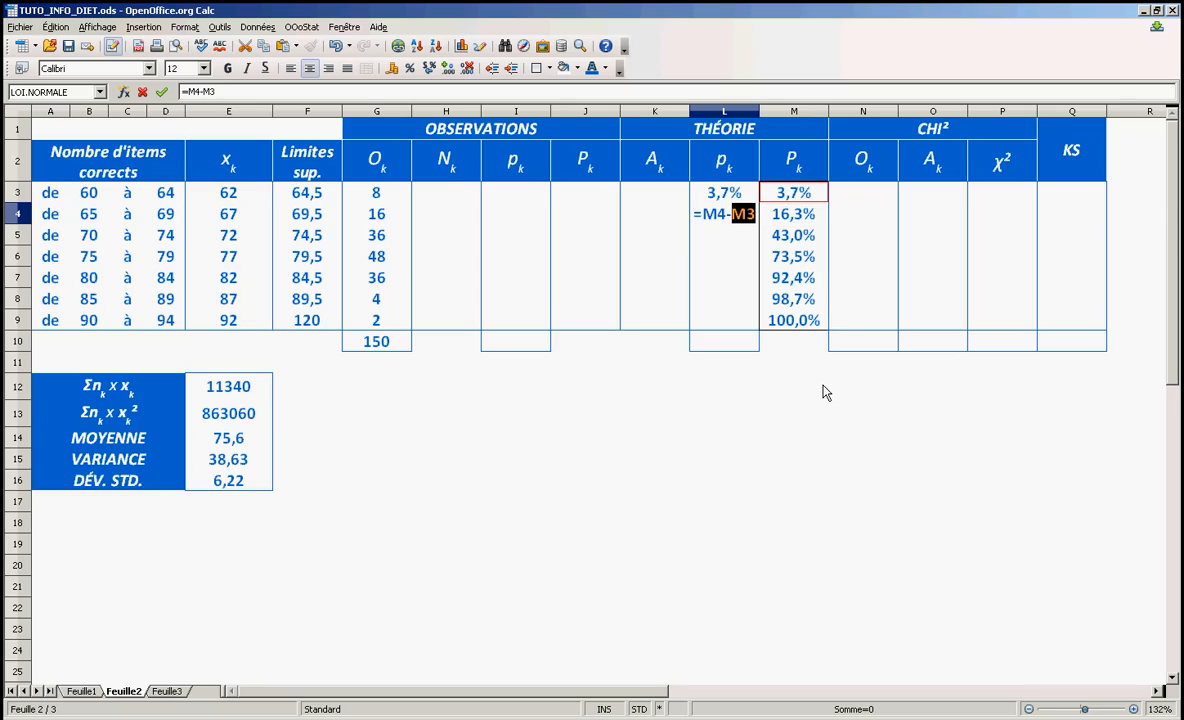
pyautogui.press('Return')
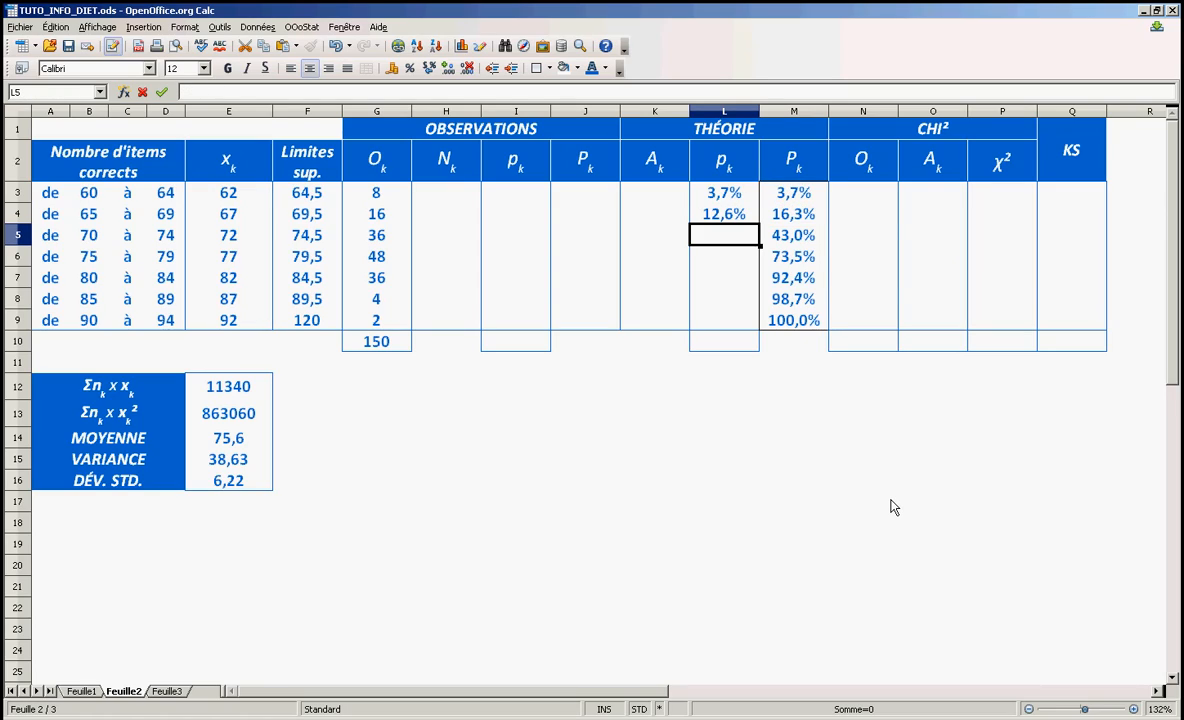
# Enter =M5-M4 in L5 as the third class's theoretical proportion
pyautogui.write('=')
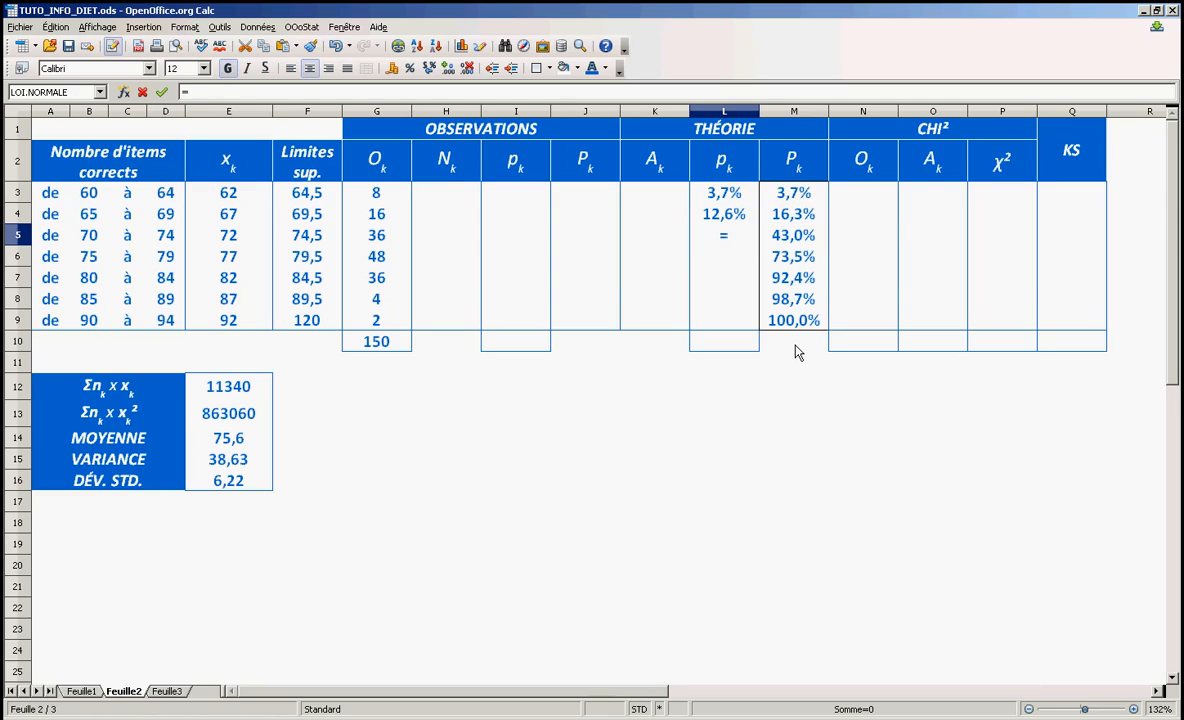
pyautogui.click(787, 240)
pyautogui.write('-')
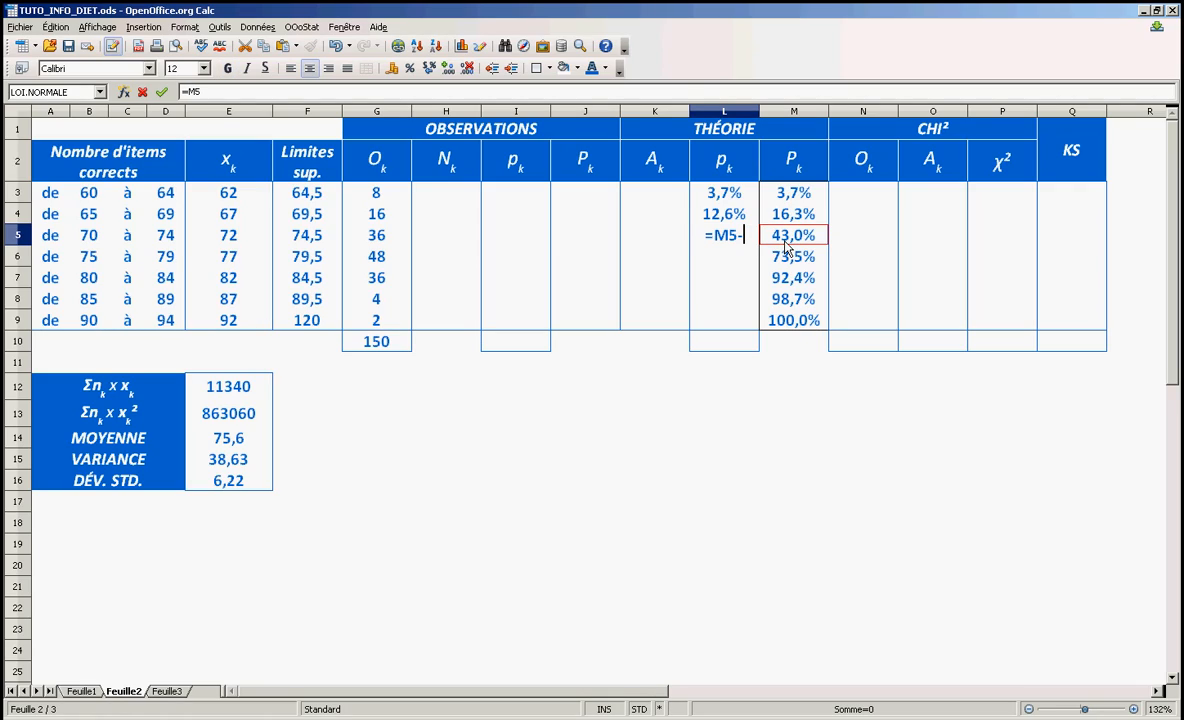
pyautogui.click(791, 225)
pyautogui.press('Return')
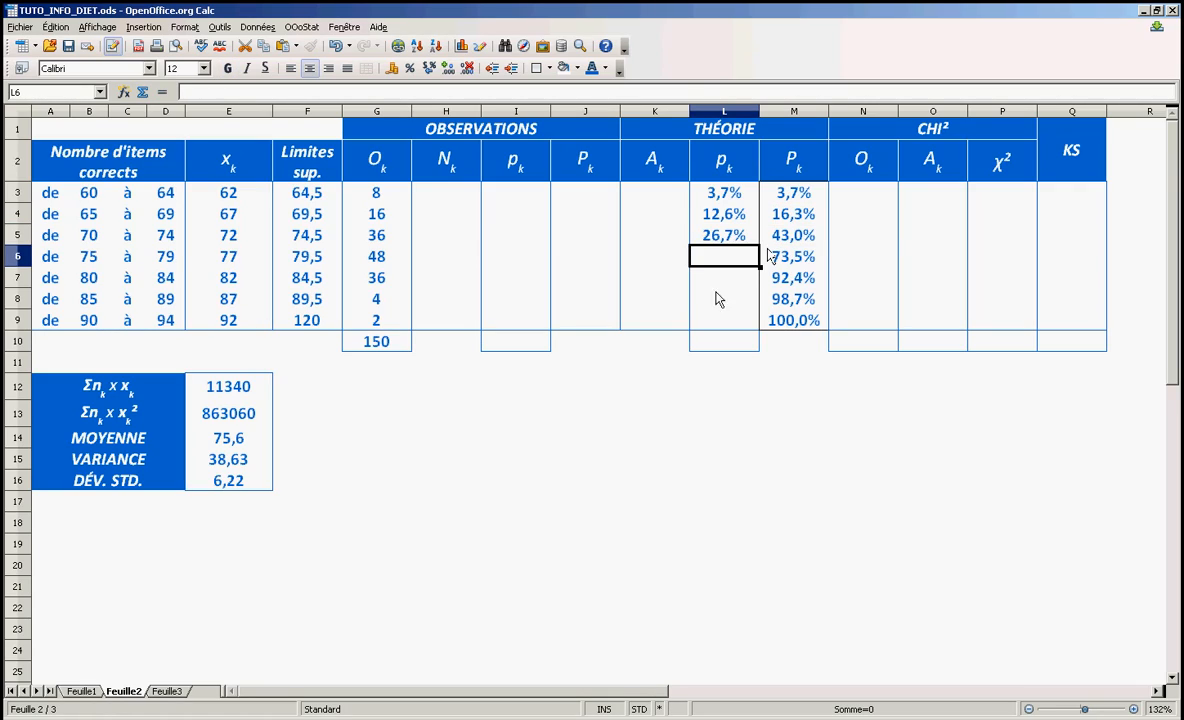
# Copy L5's difference formula down through L9 for the remaining classes
pyautogui.click(745, 240)
pyautogui.moveTo(759, 245); pyautogui.dragTo(762, 325)
pyautogui.click(794, 386)
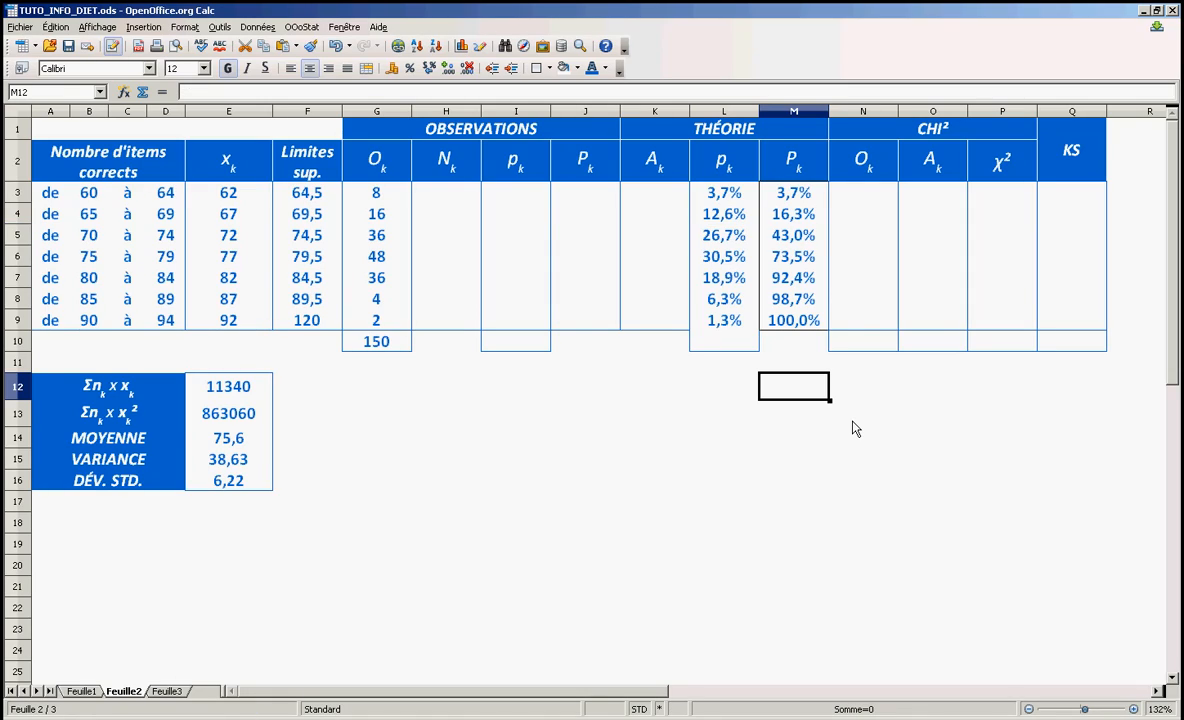
# Total the theoretical proportions in L10 with =SOMME(L3:L9)
pyautogui.click(726, 345)
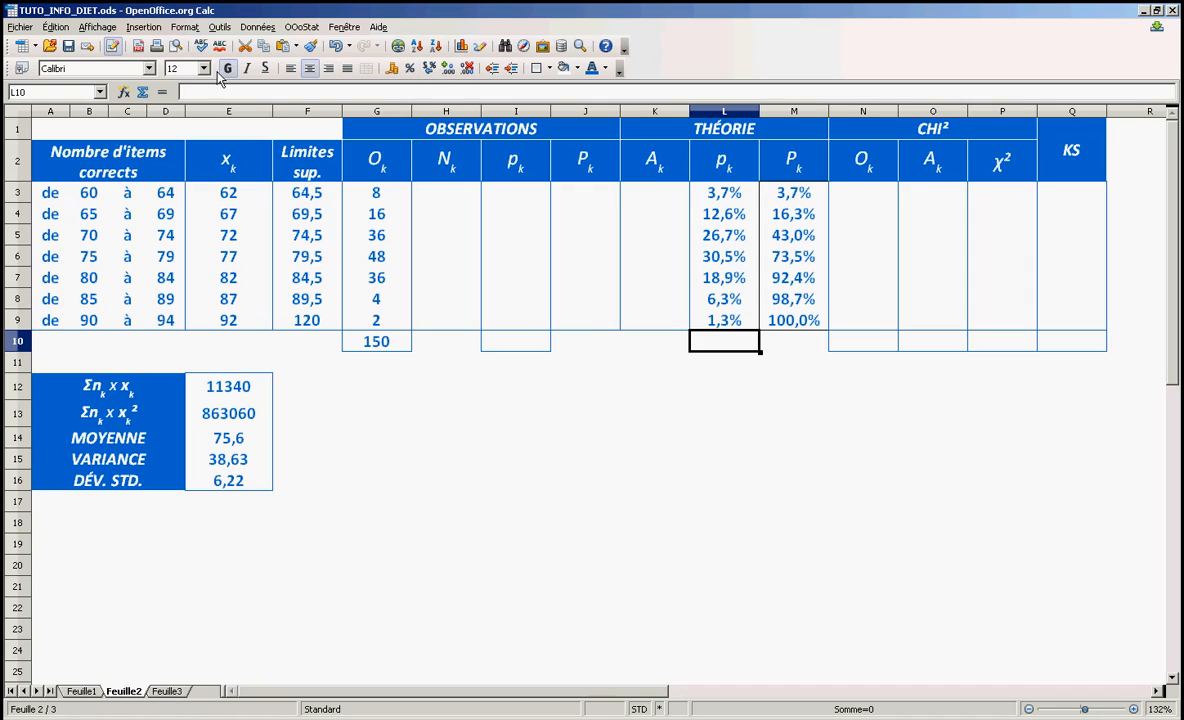
pyautogui.click(143, 92)
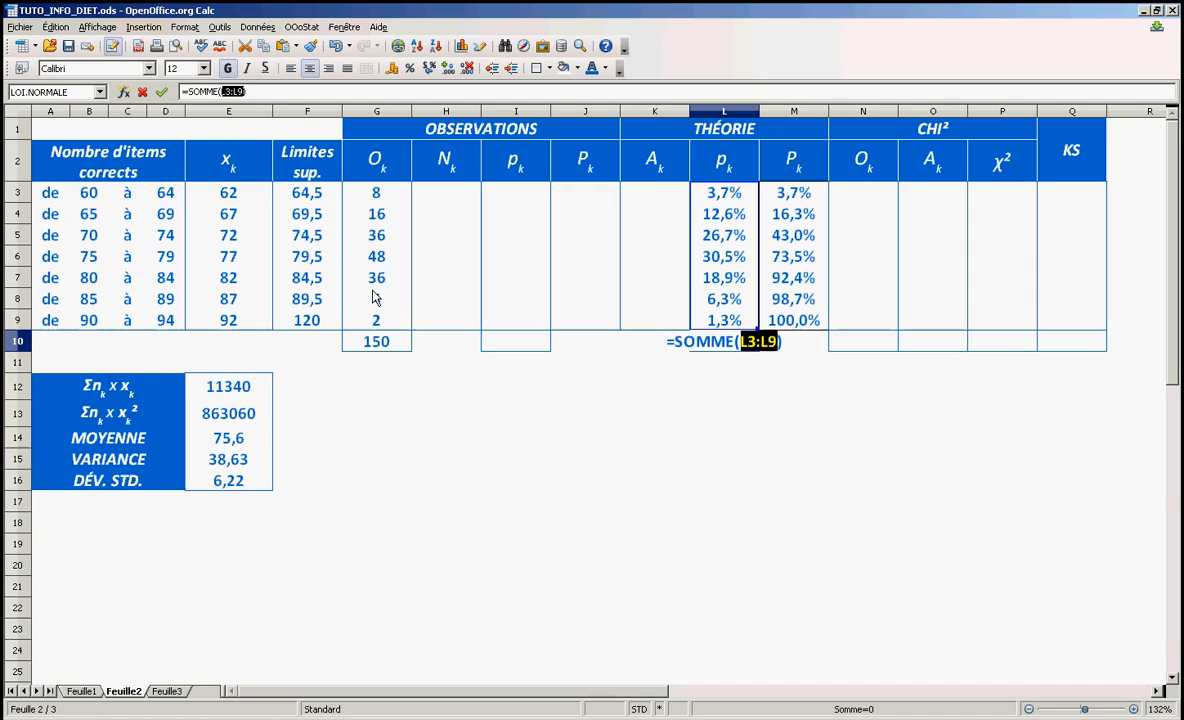
pyautogui.click(698, 494)
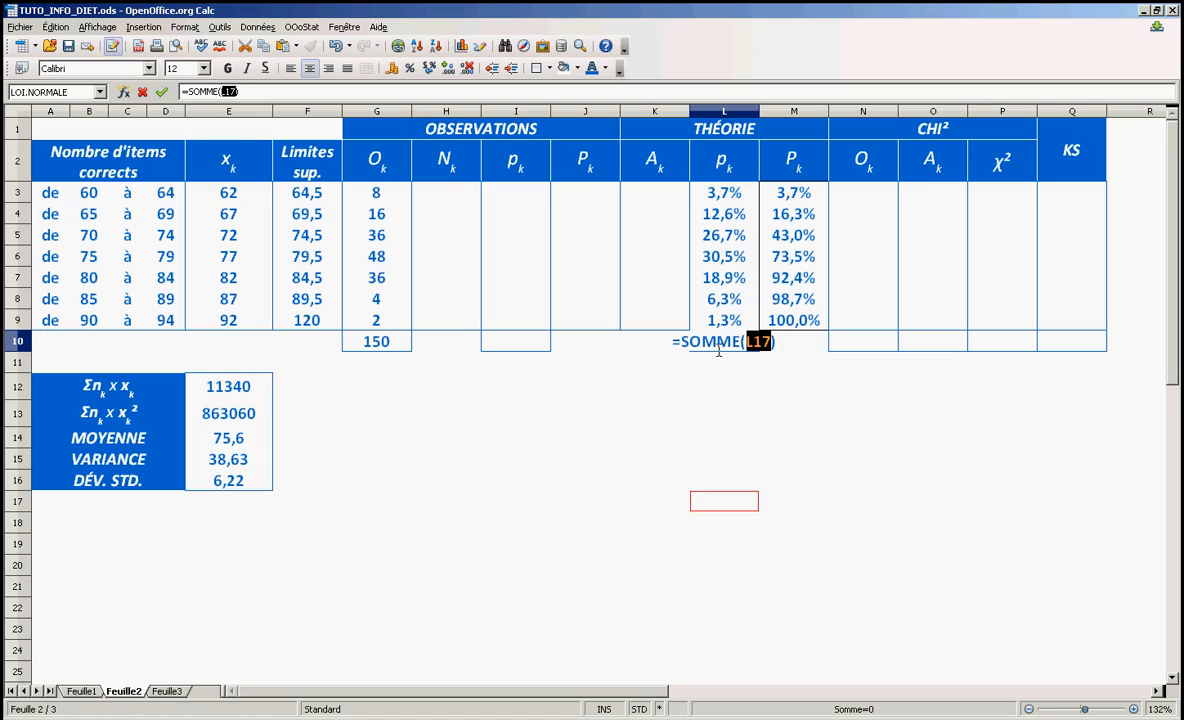
pyautogui.press('Escape')
pyautogui.click(146, 94)
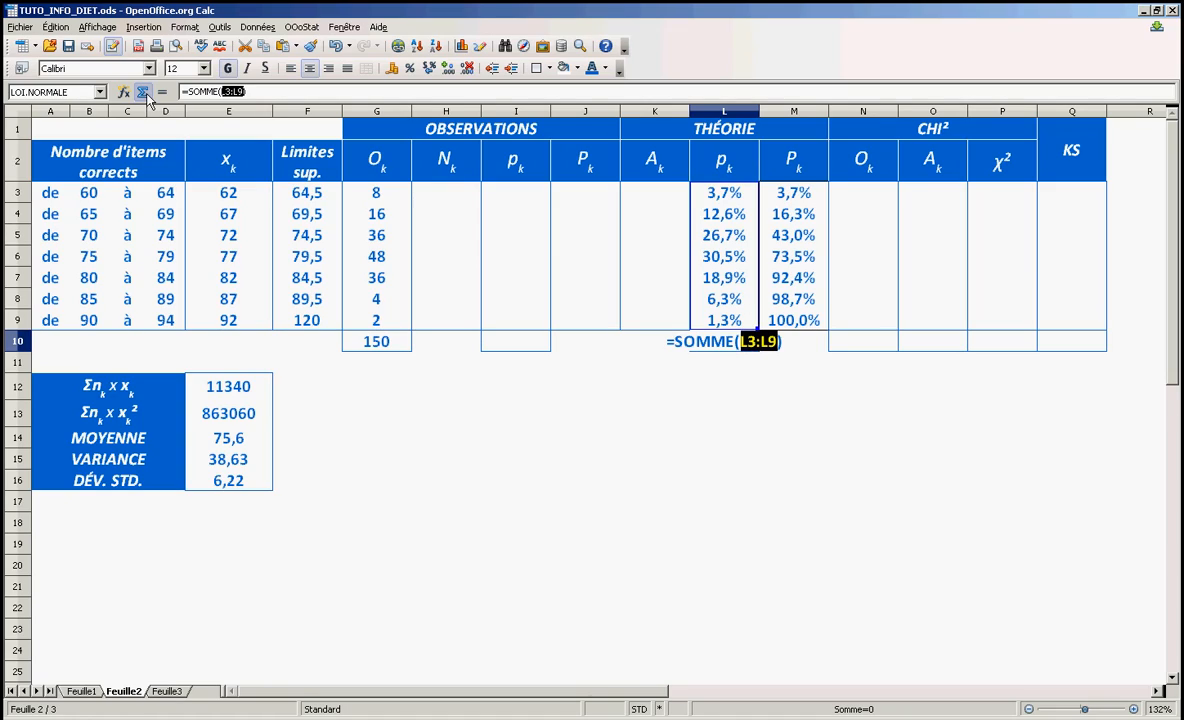
pyautogui.press('Return')
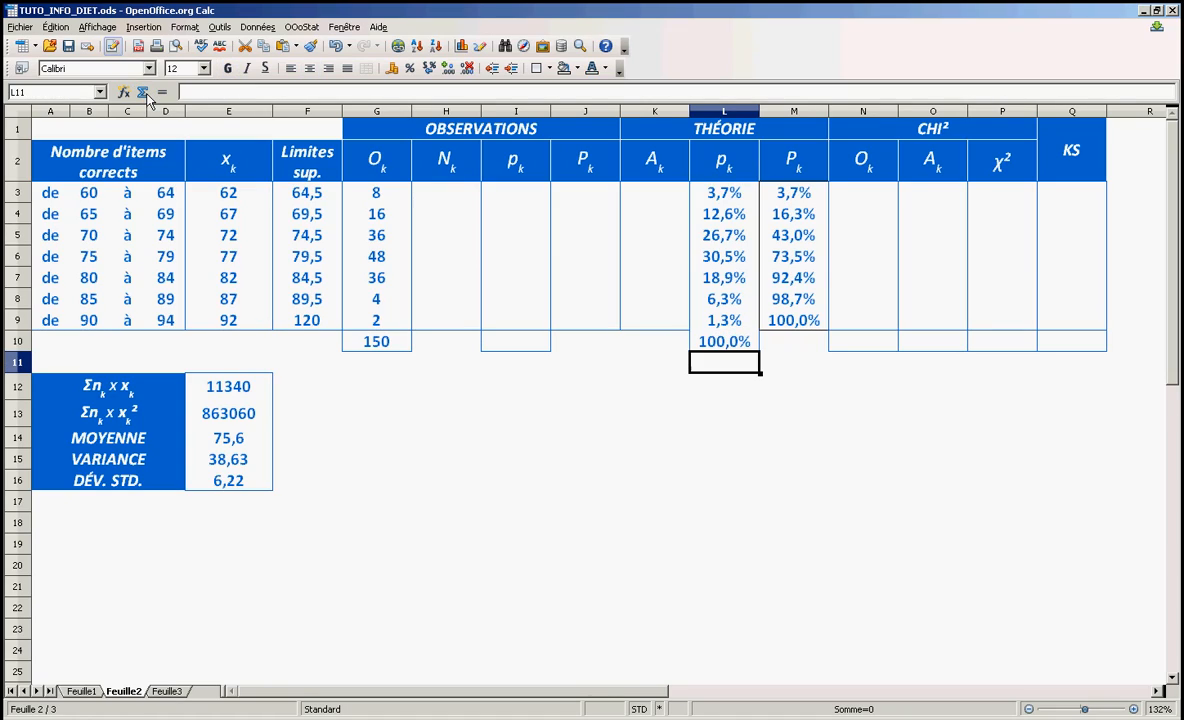
# Copy the cell formatting of I10 onto the total of the theoretical proportions in L10
pyautogui.click(522, 341)
pyautogui.click(318, 50)
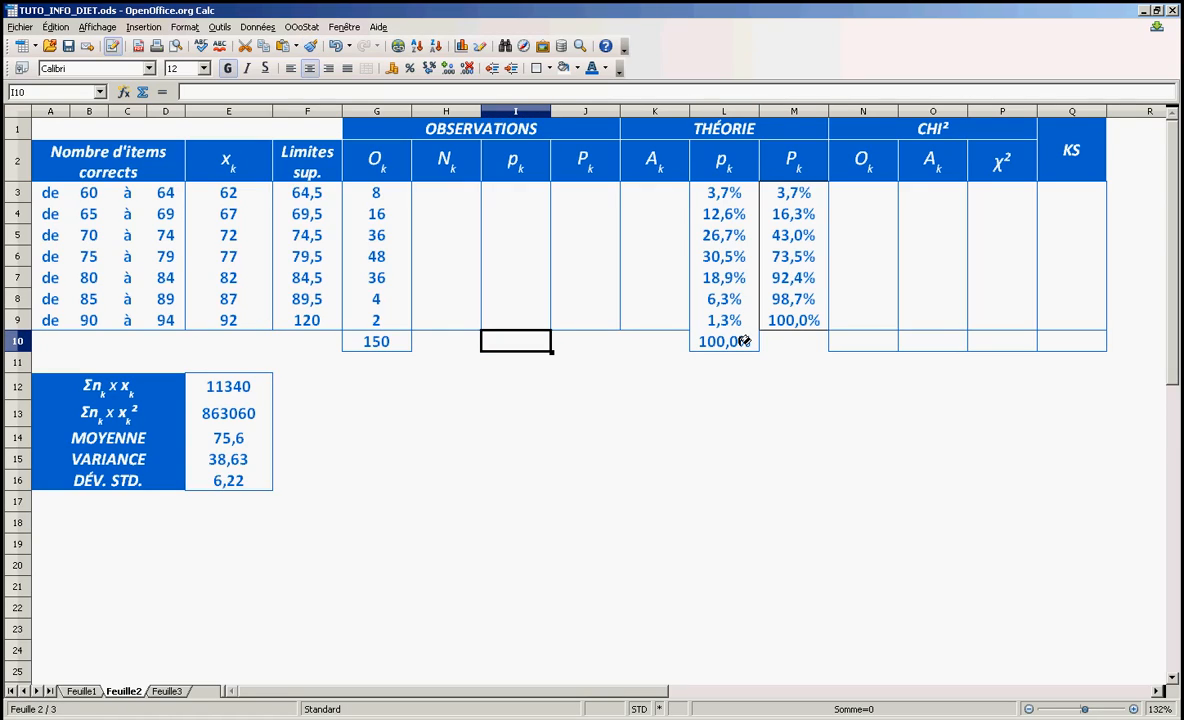
pyautogui.click(800, 438)
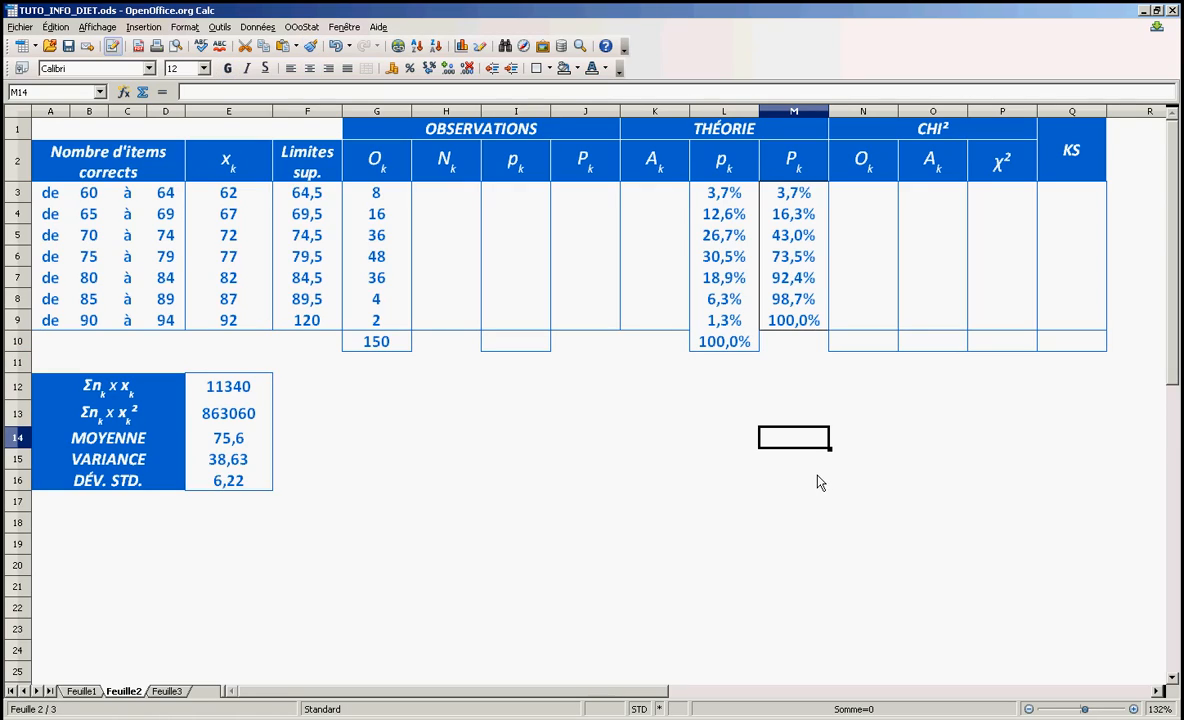